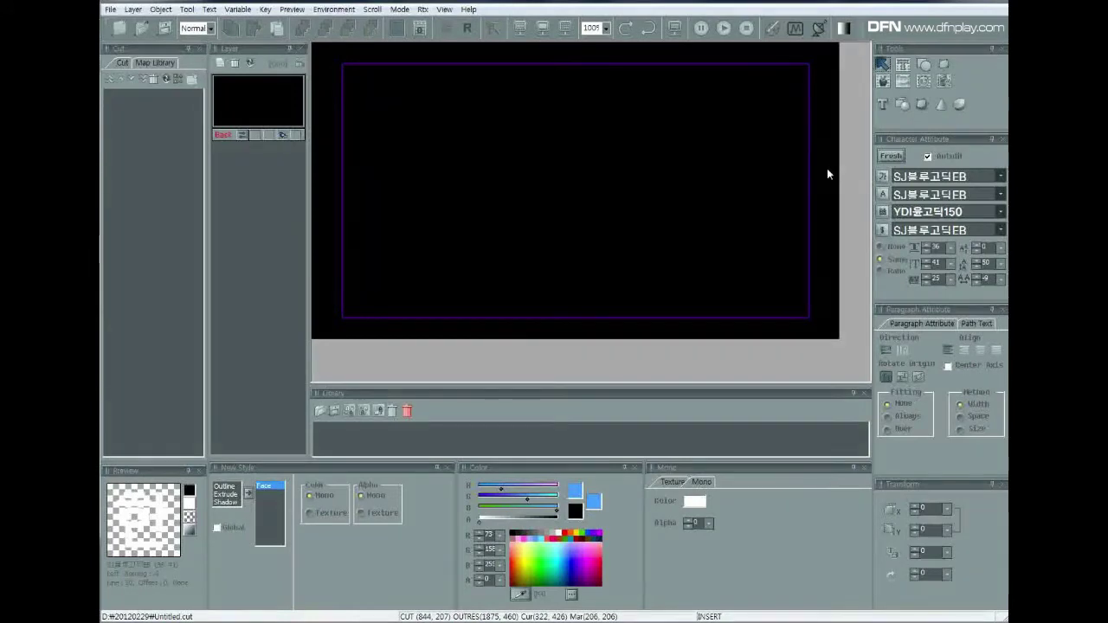
- Enter the text "글씨 입력" in the lower part of the canvas and finish text entry
click(903, 64)
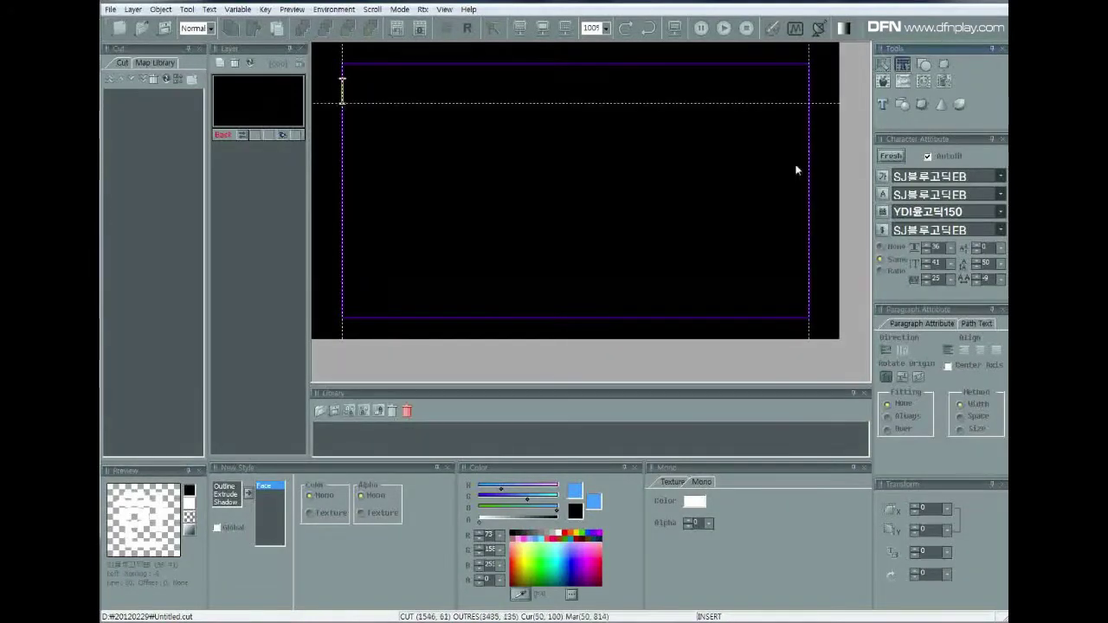
click(439, 288)
text(글씨 ㅇ)
text(입력)
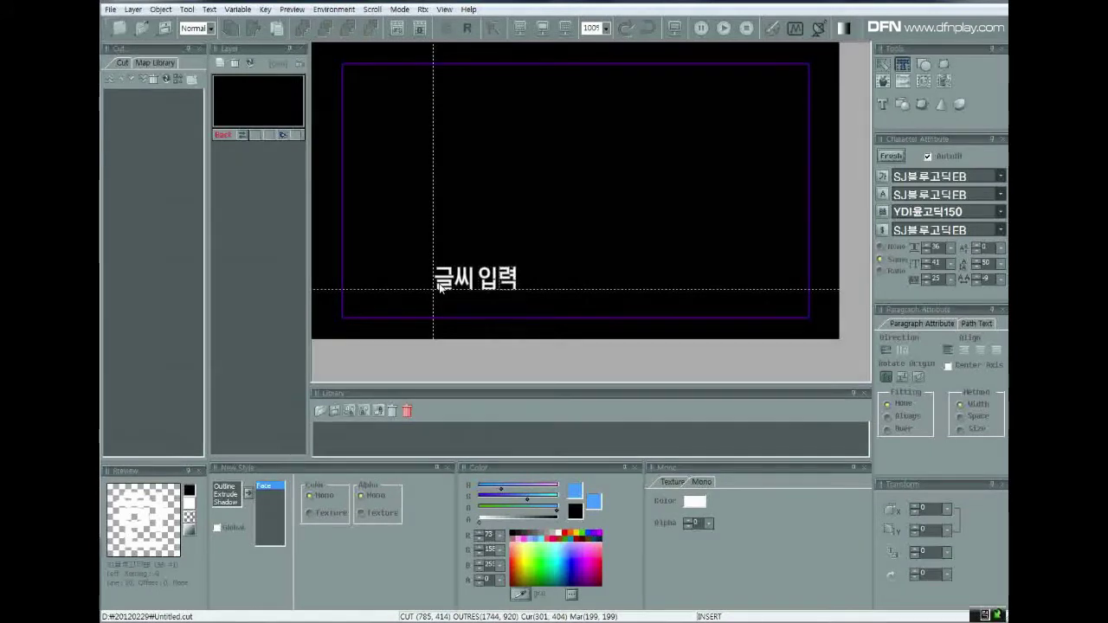
key(Escape)
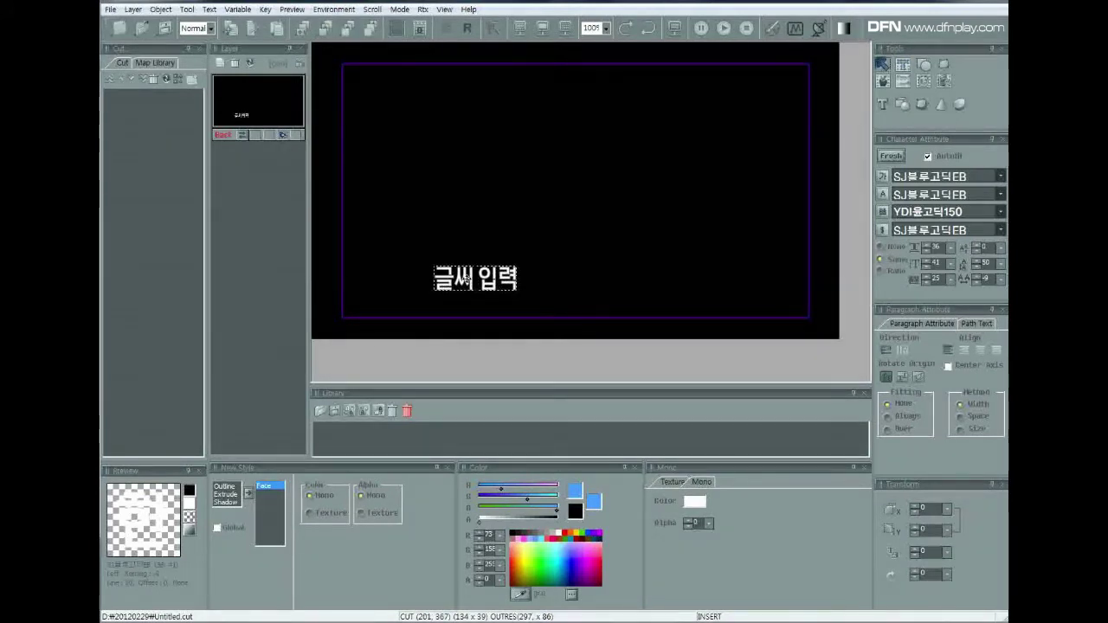
- Centre the text horizontally and nudge it down toward the lower edge of the safe area
key(ctrl+z)
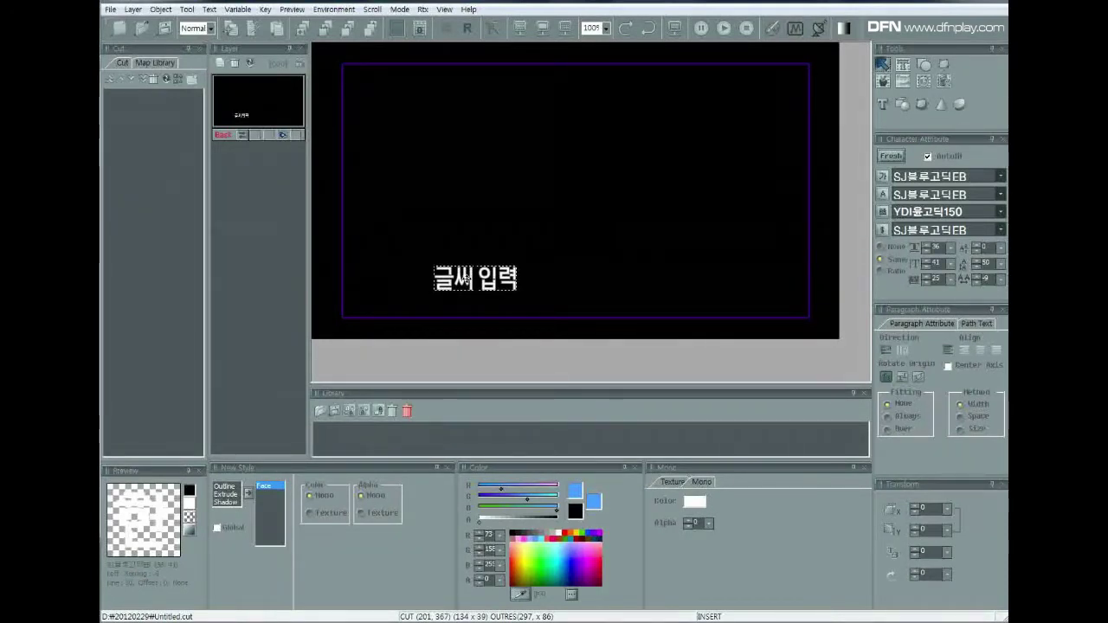
key(ctrl+shift+c)
key(Down)
key(Down)
key(Down)
key(Down)
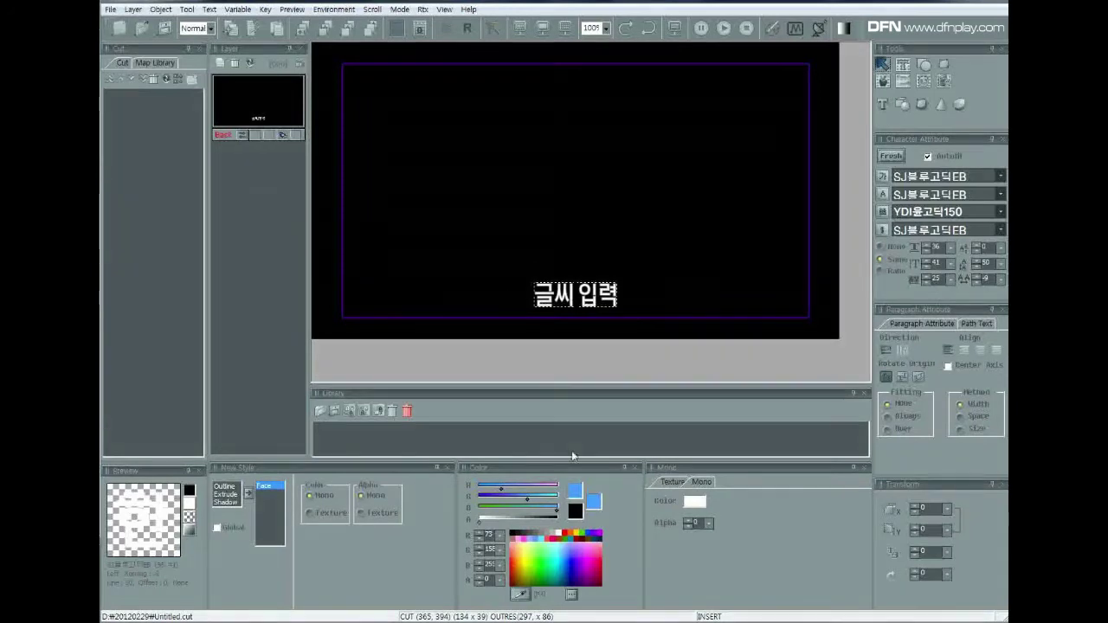
- Try several solid face colours on the text, settling on turquoise, and deselect the text
click(526, 562)
click(567, 550)
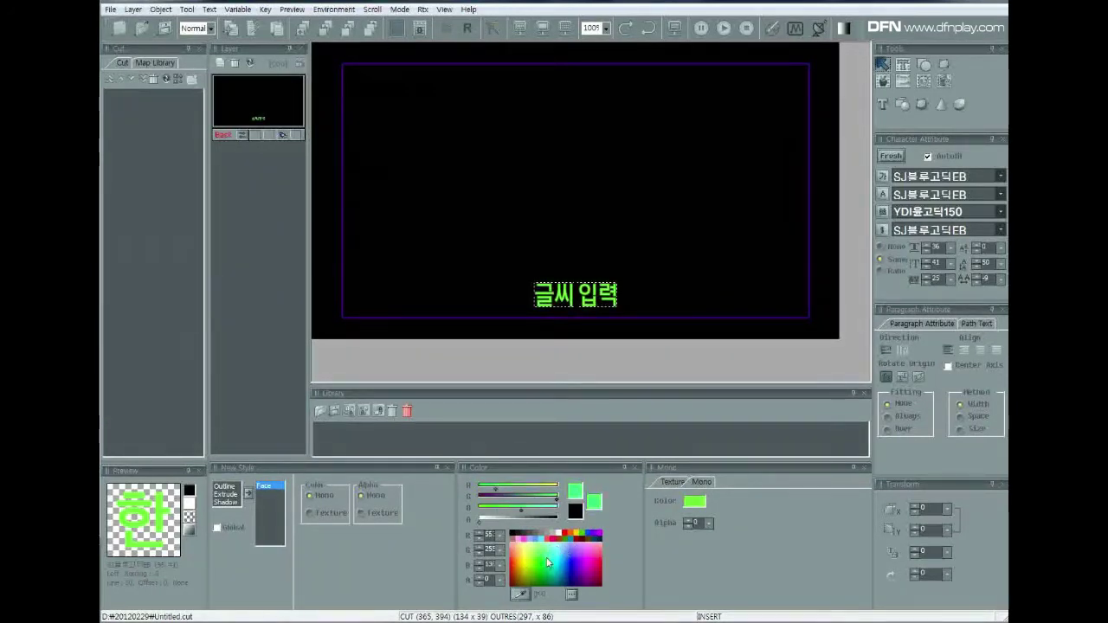
click(549, 566)
click(549, 560)
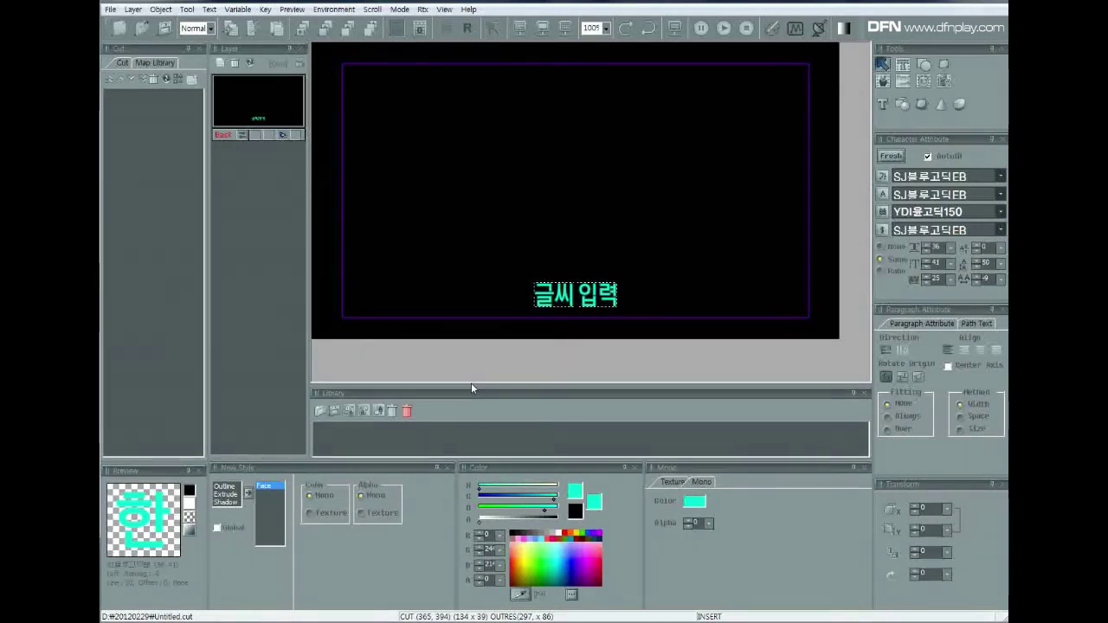
key(Escape)
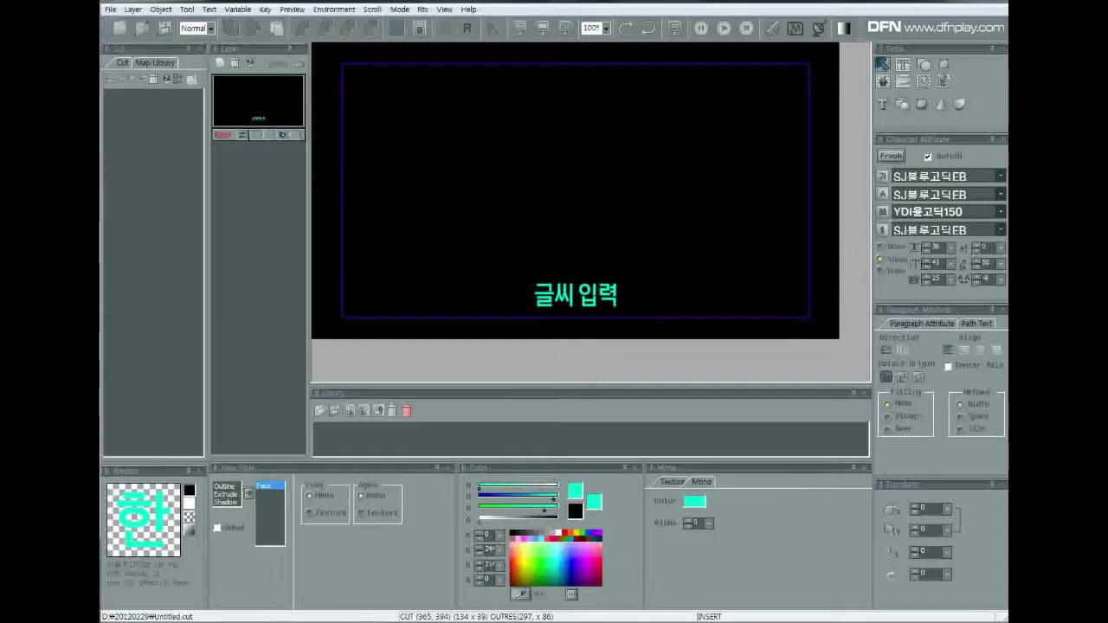
- Enlarge the text to about 425 x 121 around the middle of the canvas and colour it magenta
drag(555, 304, 465, 252)
drag(527, 229, 704, 180)
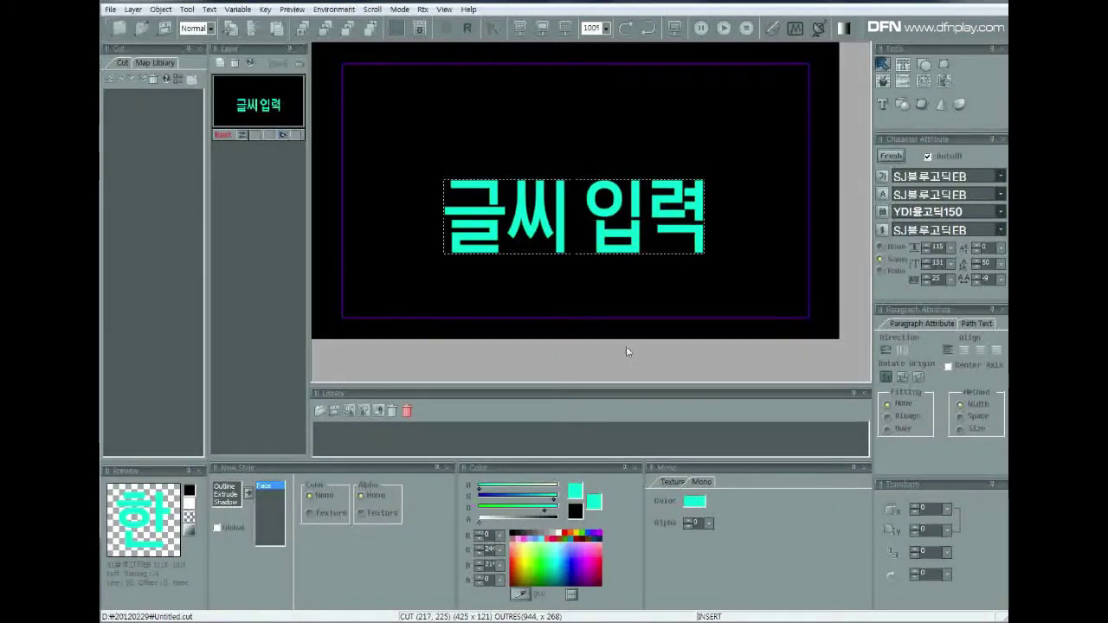
click(592, 576)
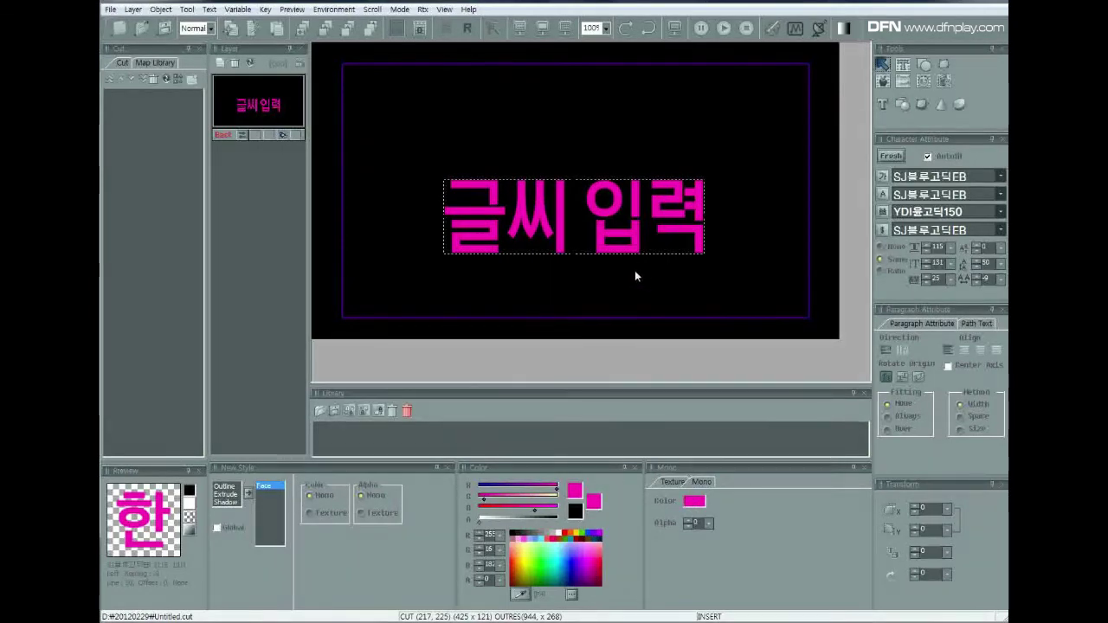
click(545, 233)
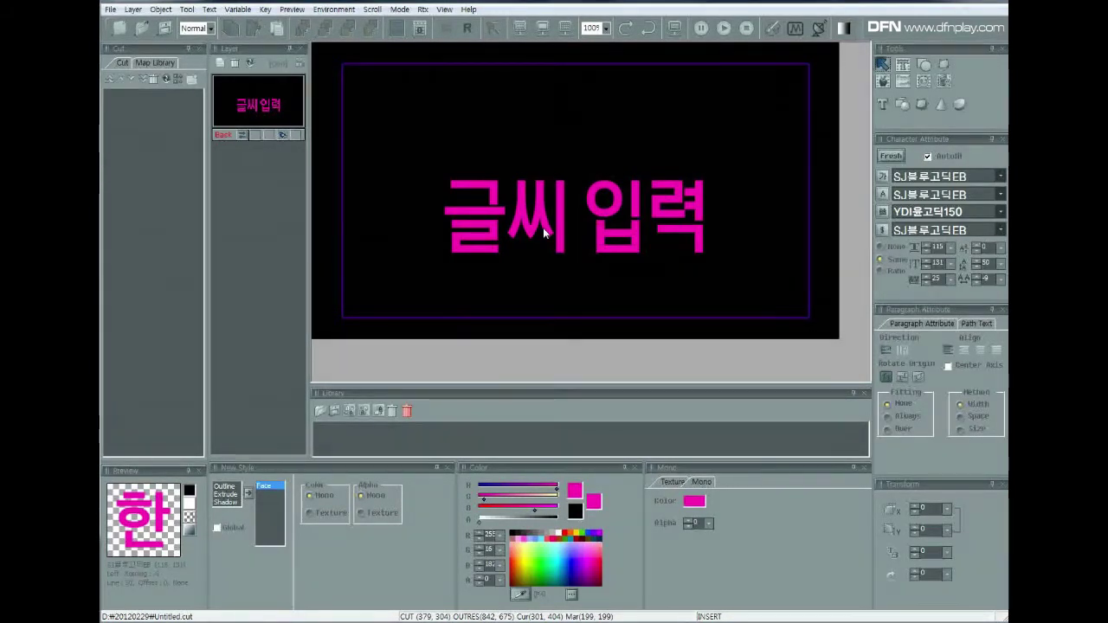
- Switch the text's face colour mode to Texture and apply the red-to-green gradient as its colour
click(310, 513)
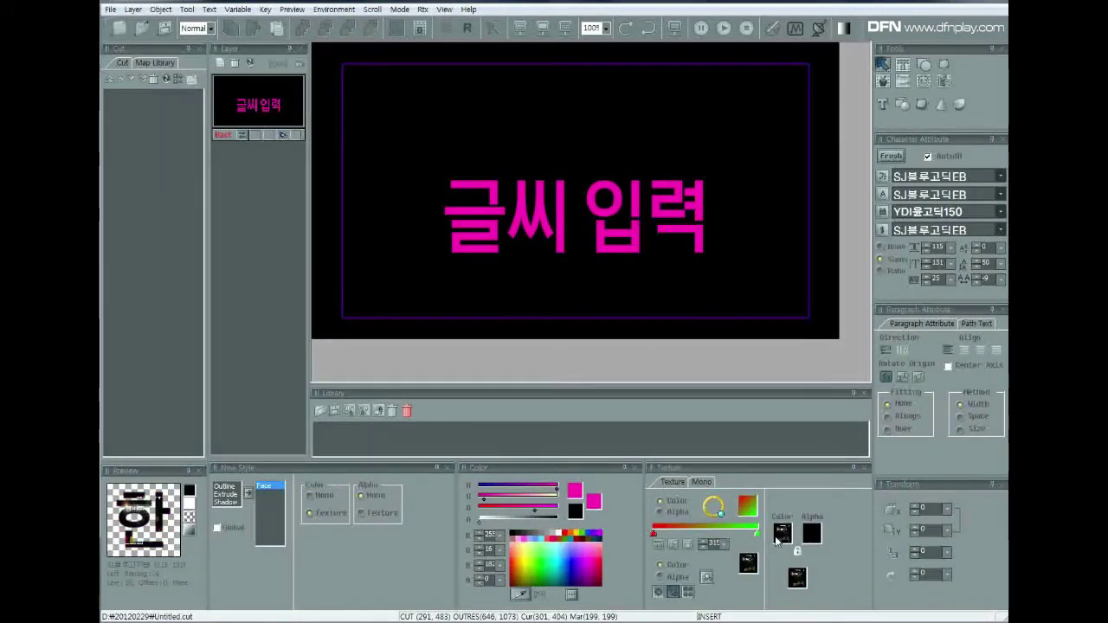
click(644, 249)
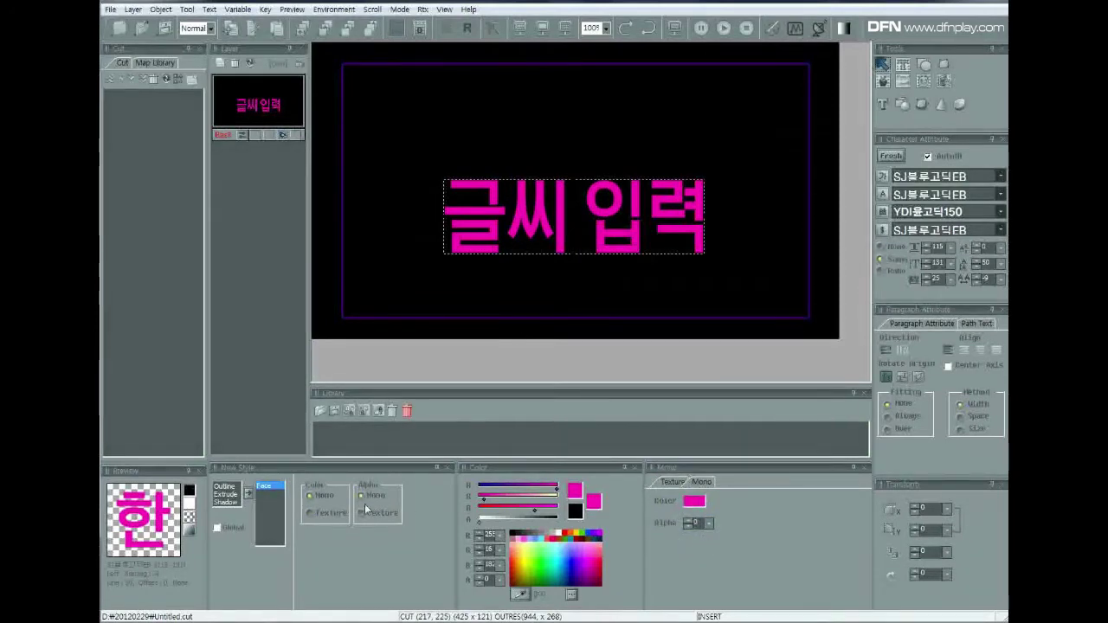
click(311, 513)
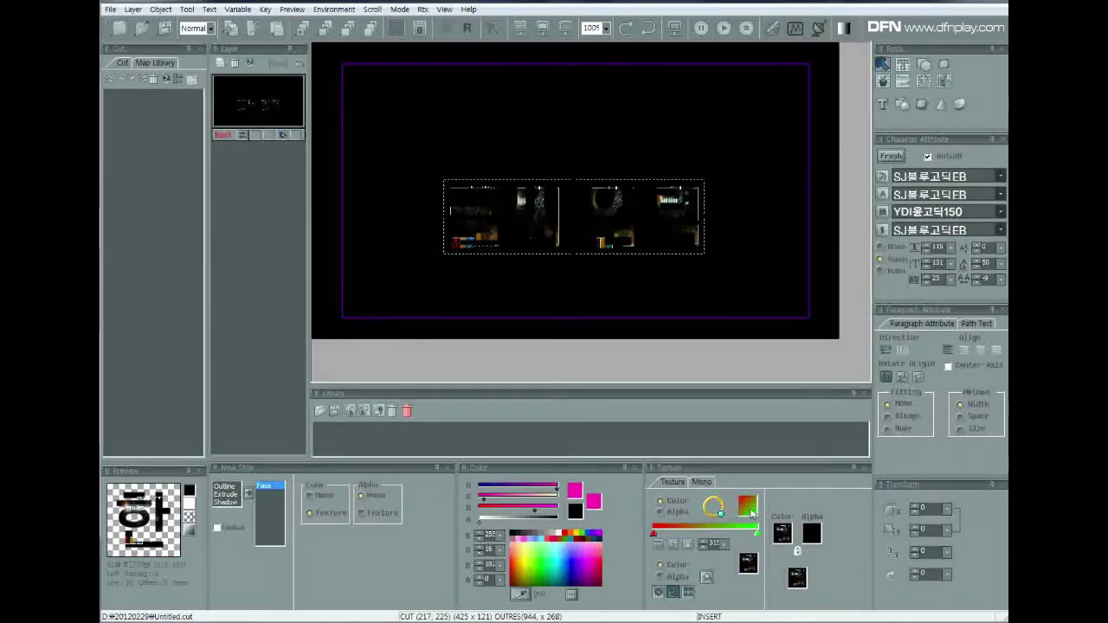
drag(747, 512, 784, 537)
drag(782, 536, 782, 537)
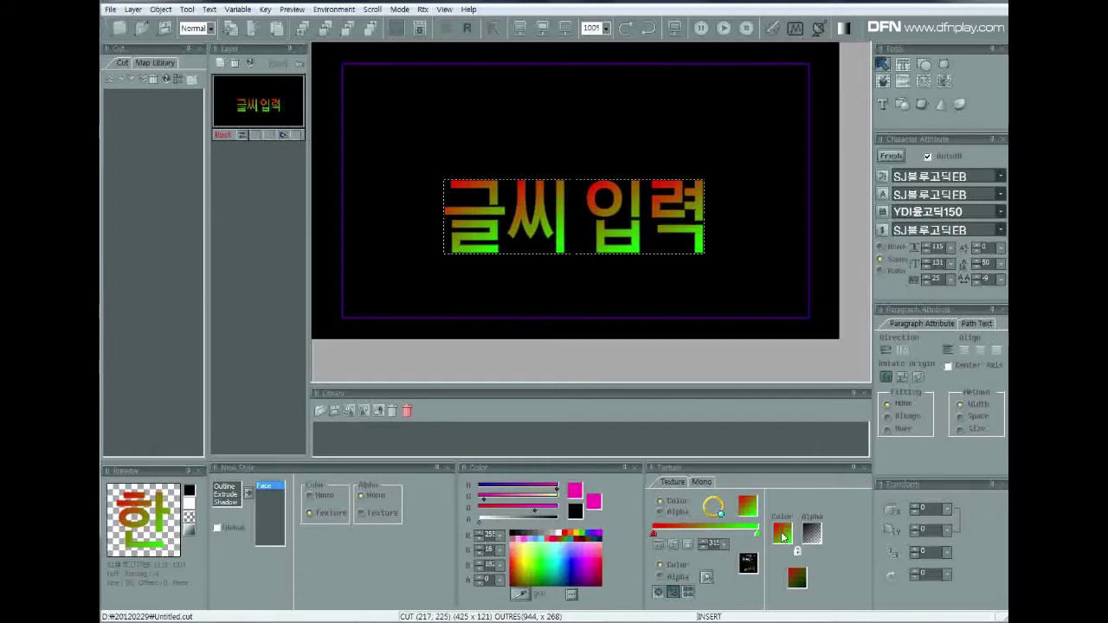
- Replace the text's gradient with the image texture, and swap that image for a pale yellow-green one
mouse_move(783, 537)
mouse_down()
mouse_move(774, 546)
mouse_move(791, 546)
mouse_move(779, 540)
mouse_up()
click(778, 540)
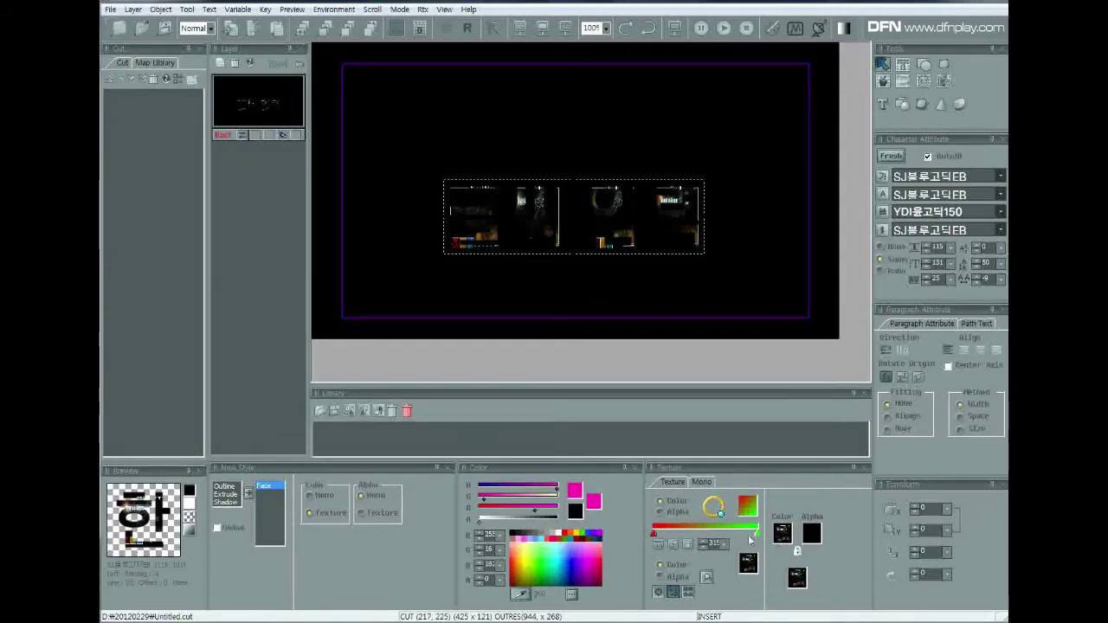
click(781, 535)
click(537, 141)
click(743, 106)
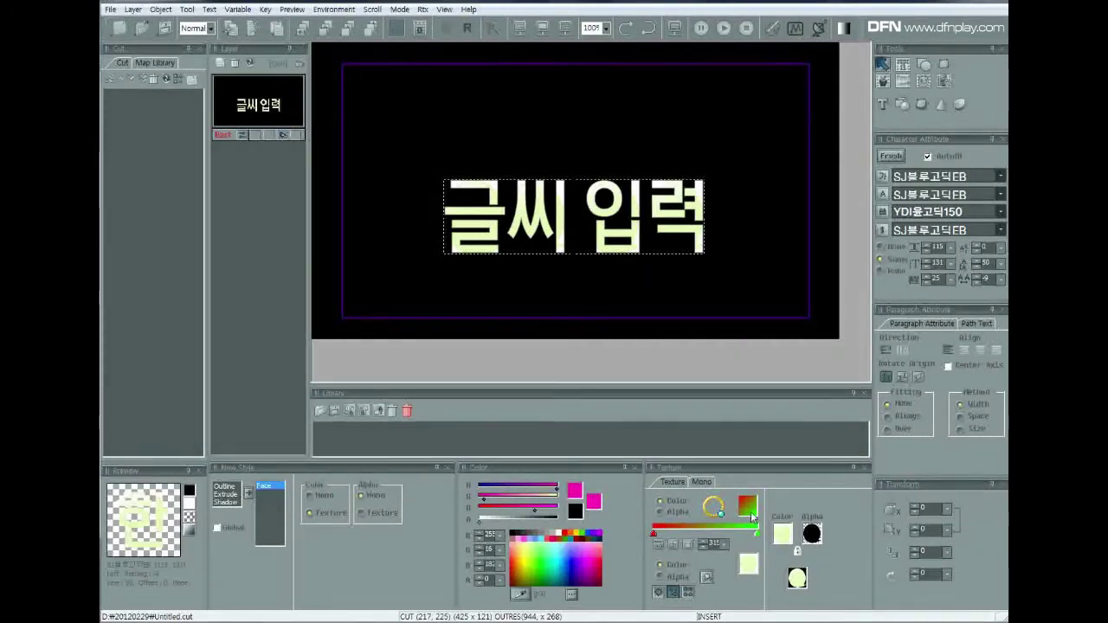
- Reapply the red-to-green gradient to the text face, checking it with the text deselected before selecting it again
click(750, 510)
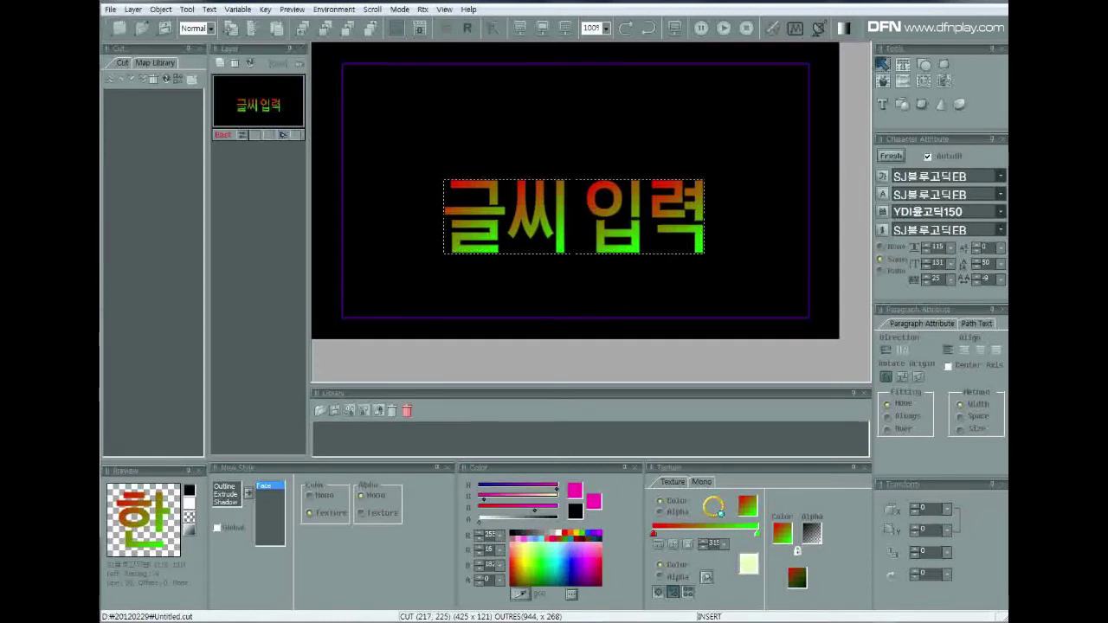
key(Escape)
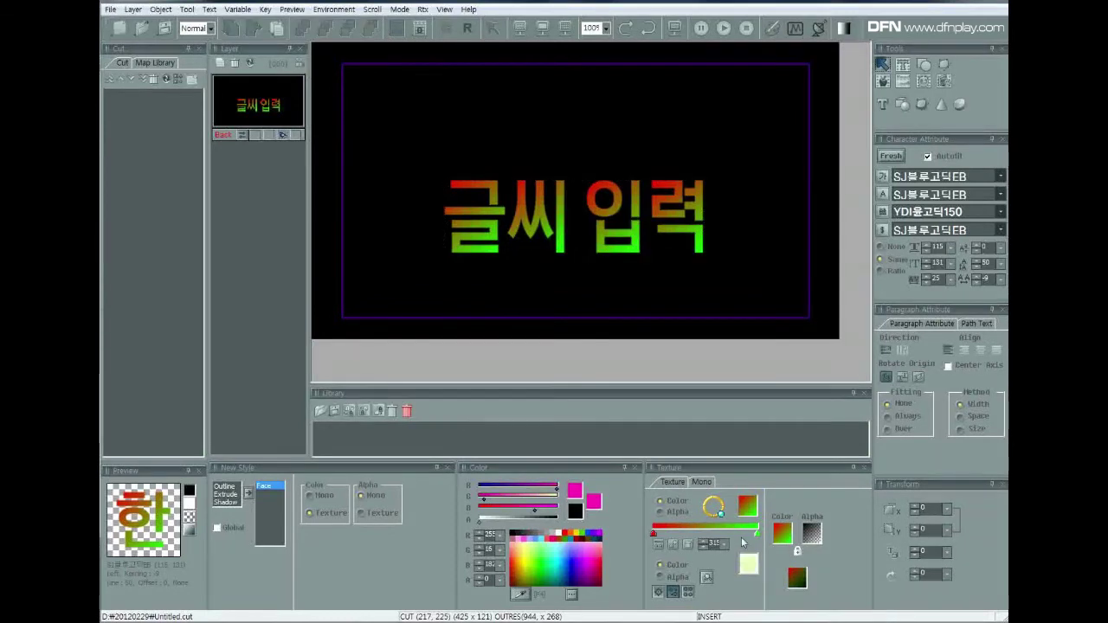
click(607, 249)
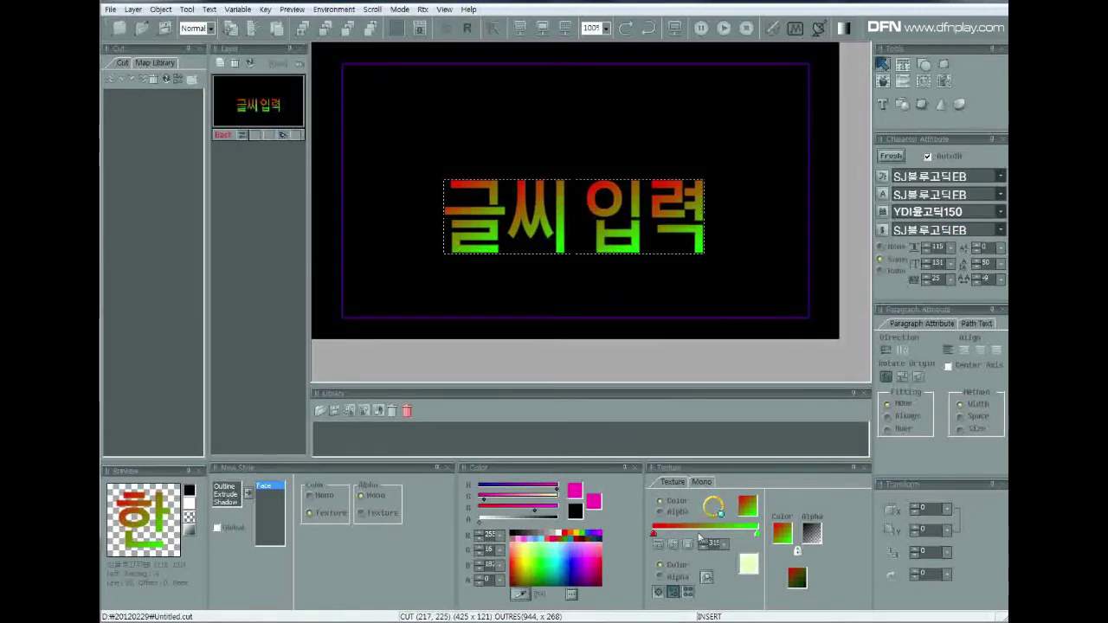
- Set the gradient's start colour to RGB 0, 71, 207 and its end colour to RGB 0, 72, 190
double_click(654, 535)
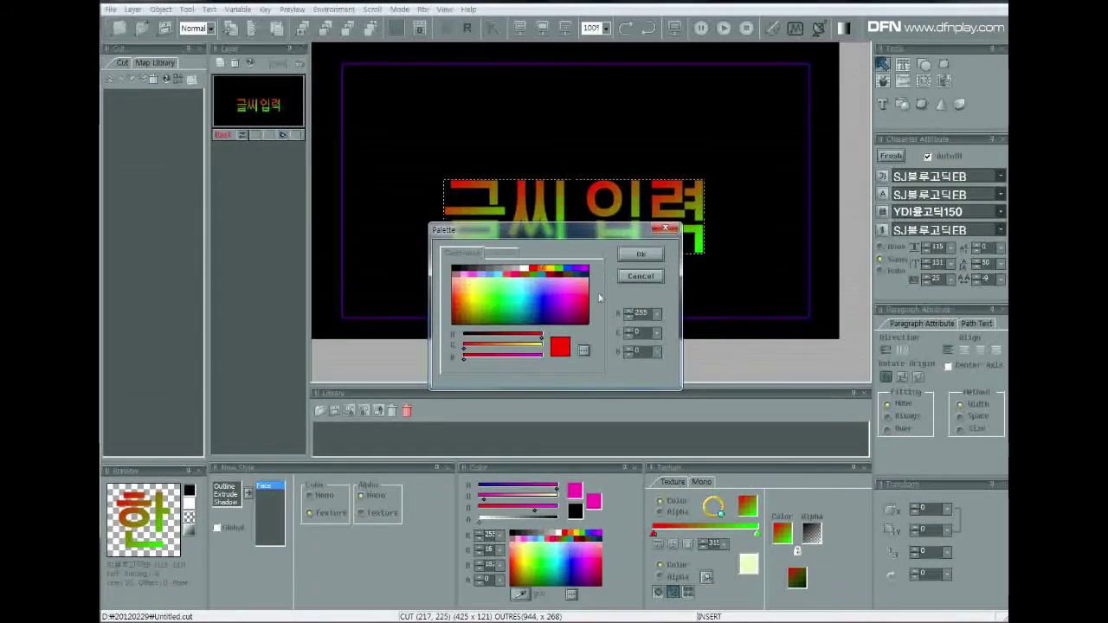
click(548, 301)
click(639, 255)
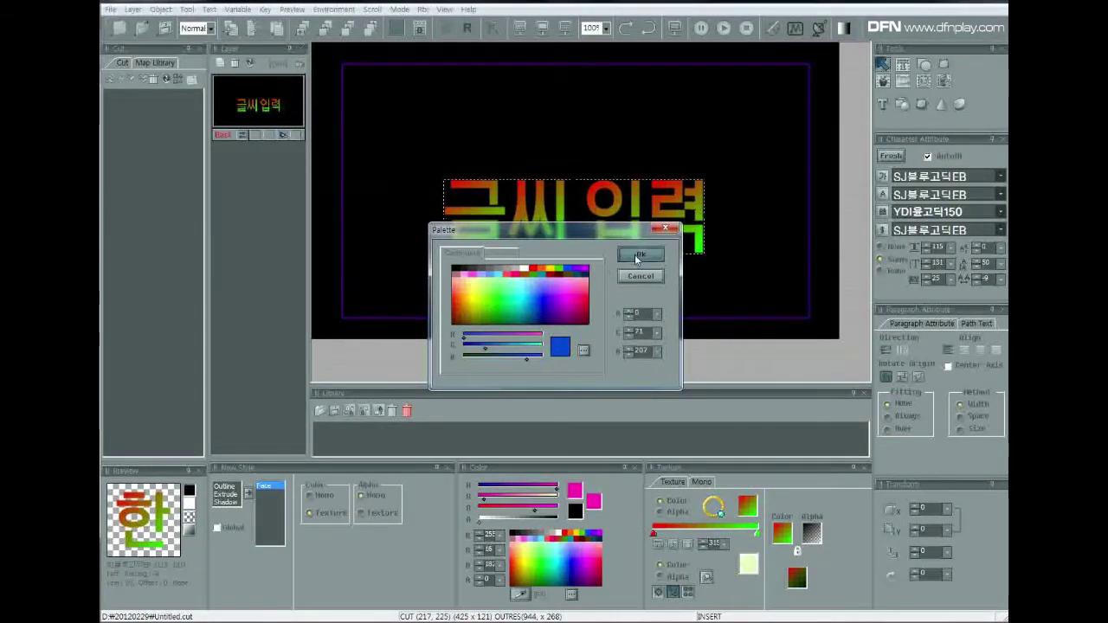
double_click(756, 532)
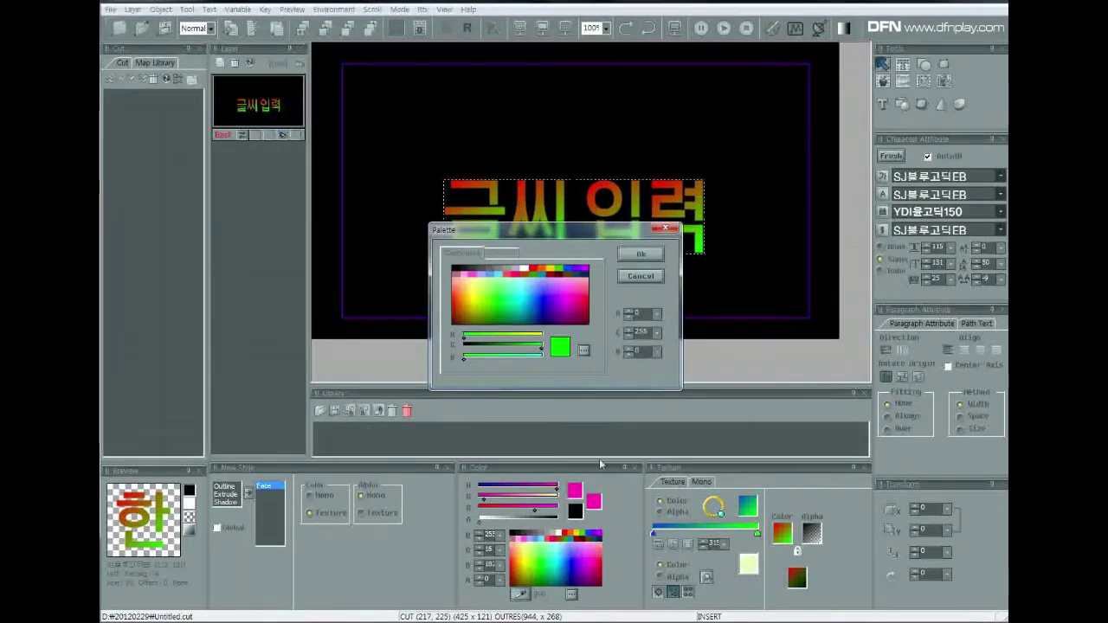
click(536, 305)
click(537, 313)
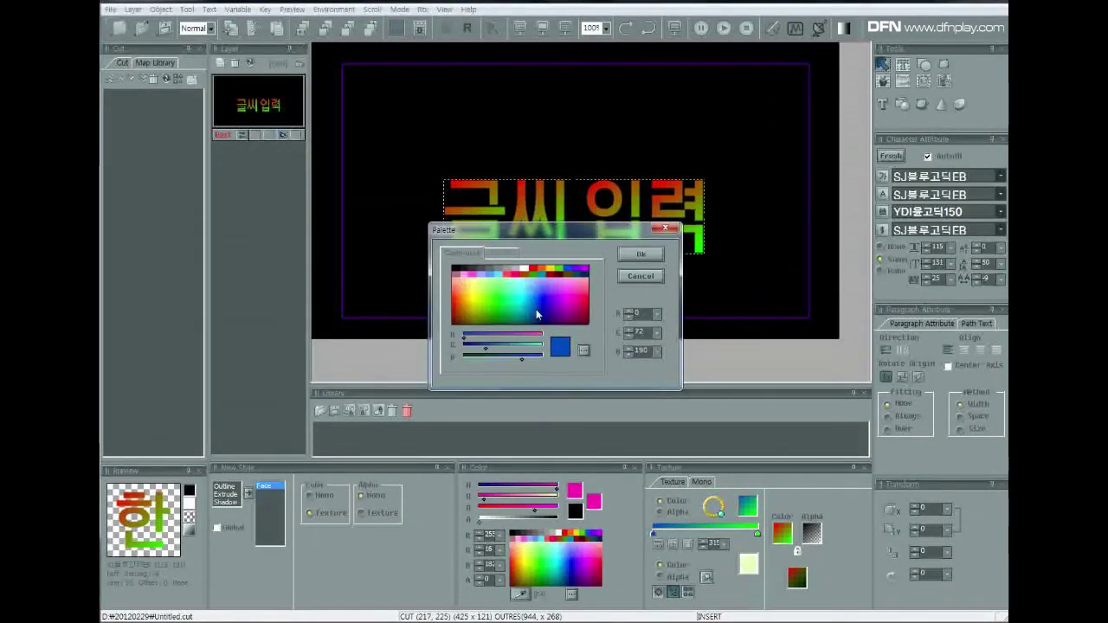
click(633, 262)
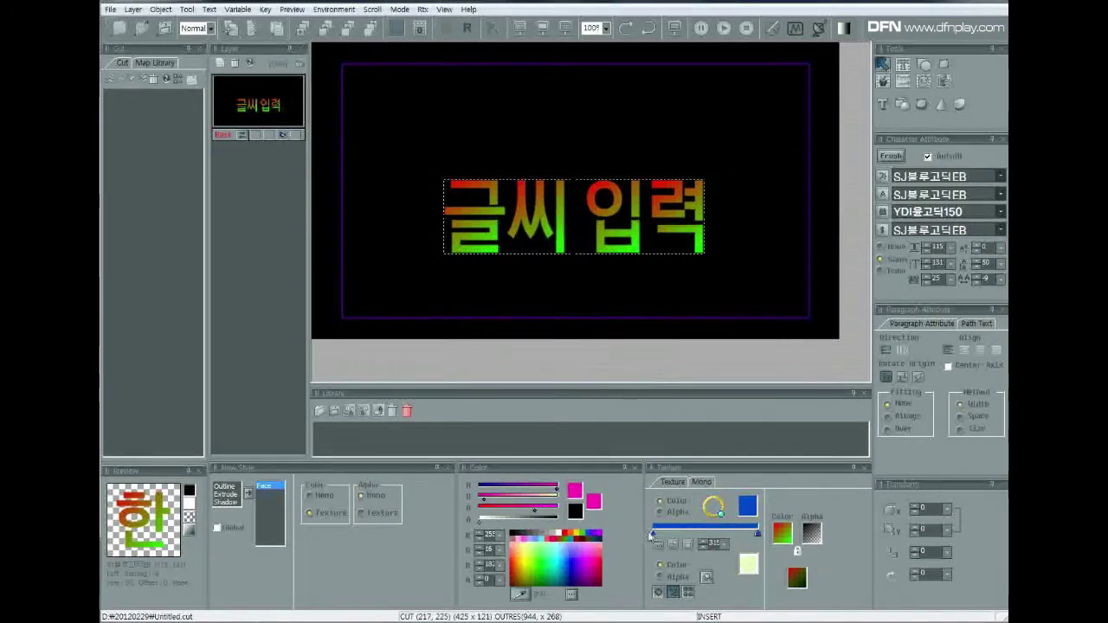
- Change the gradient's start colour to a lighter blue and apply the blue gradient to the text face
double_click(653, 533)
click(537, 299)
click(633, 261)
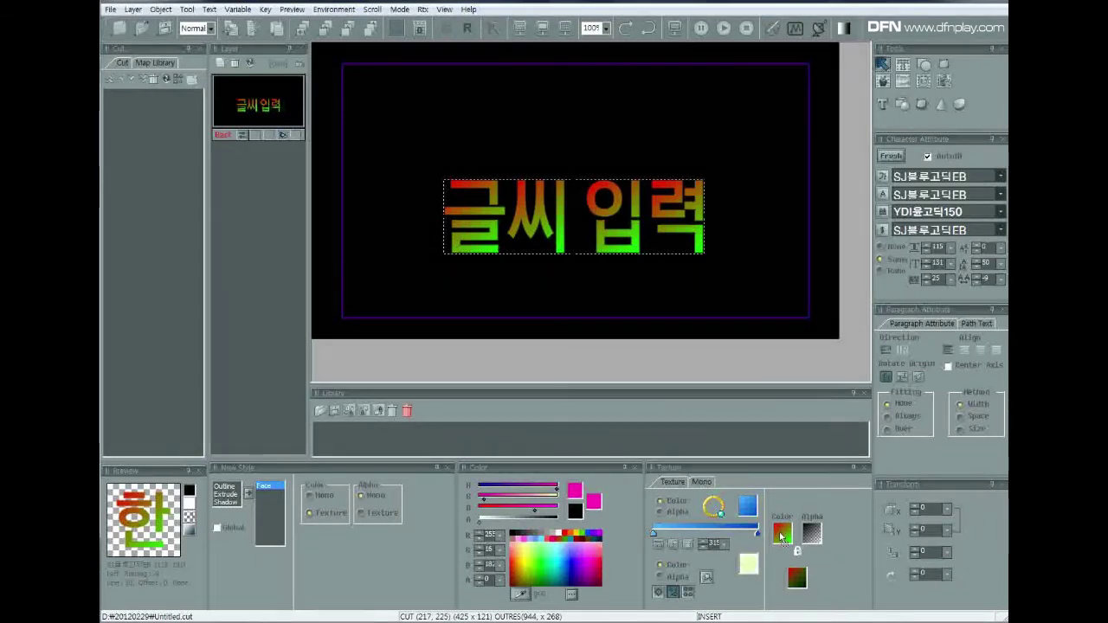
click(781, 535)
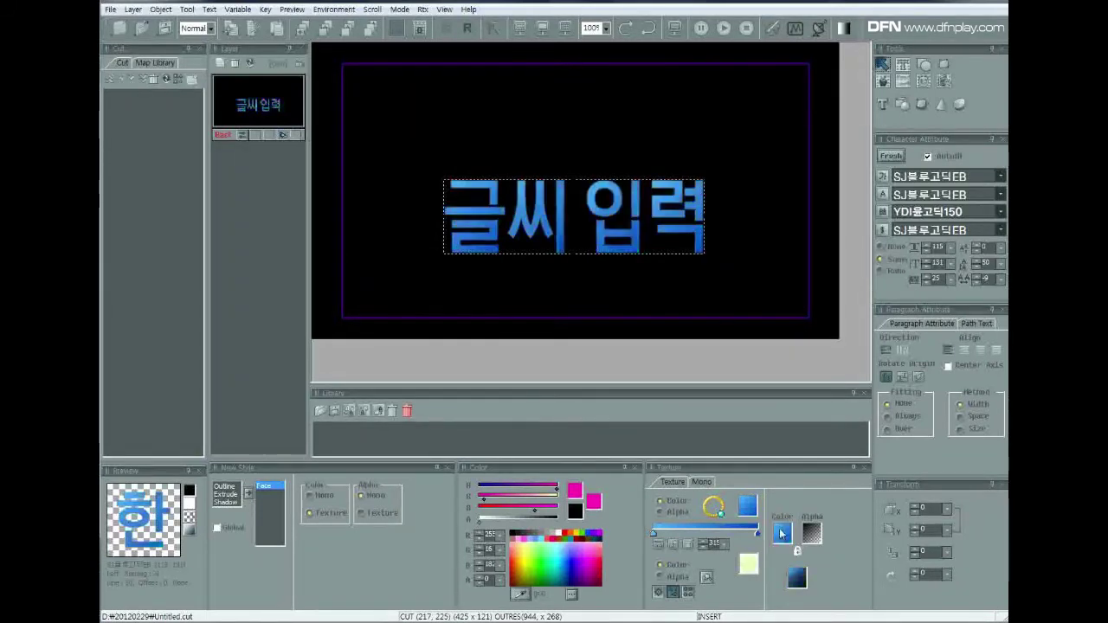
- Try the blue gradient on the text at angles of 90, 0 and 45 degrees, ending at 0 degrees
click(715, 505)
click(748, 513)
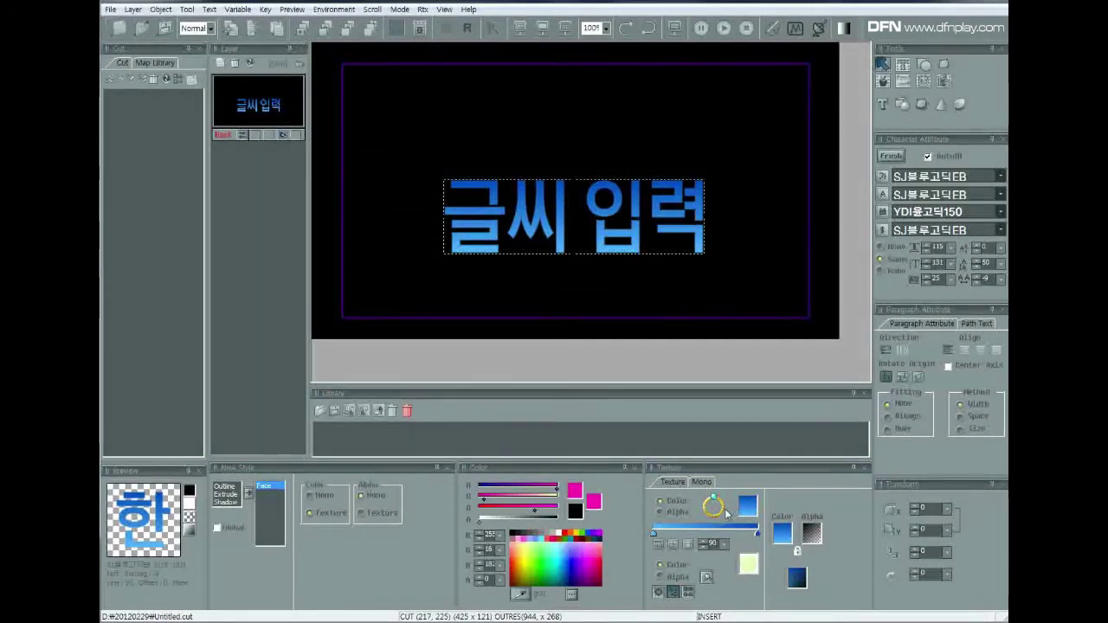
click(726, 511)
click(784, 539)
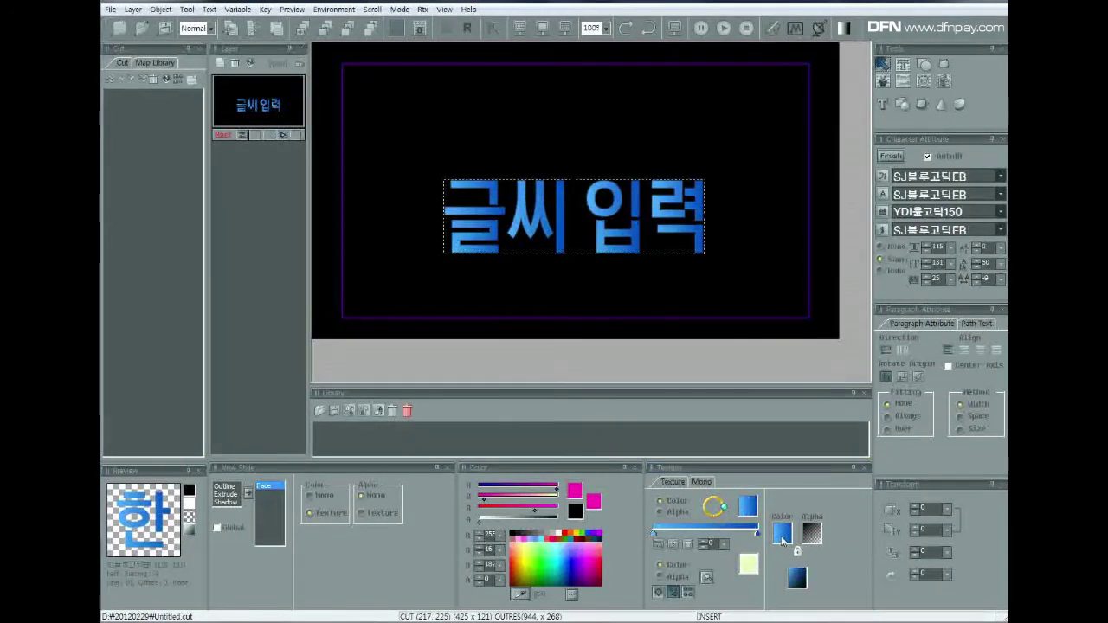
click(722, 501)
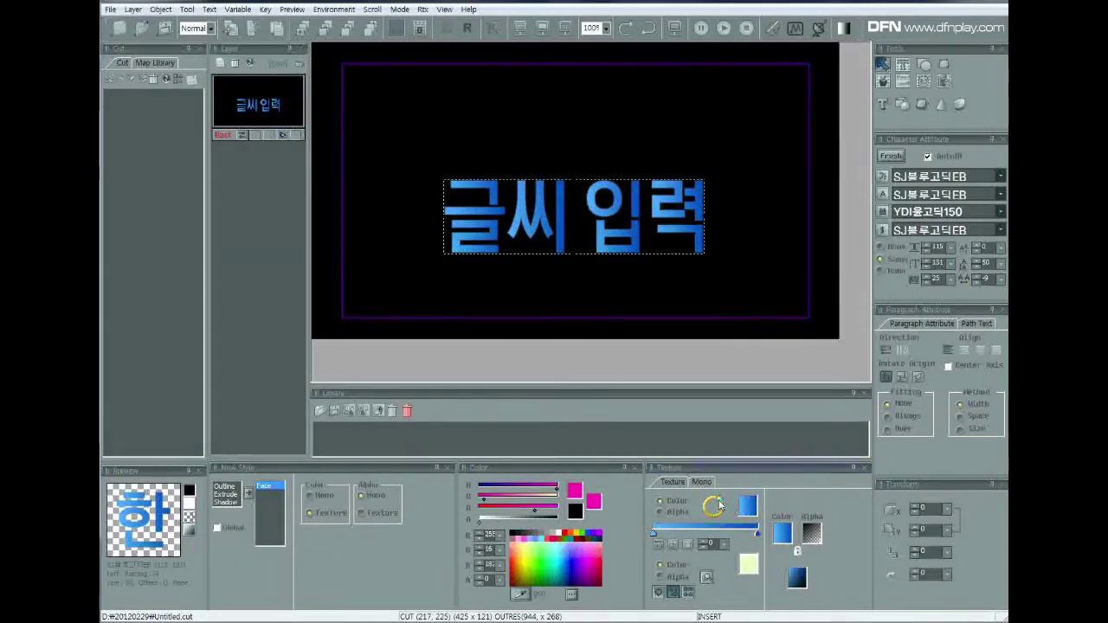
click(782, 532)
click(783, 532)
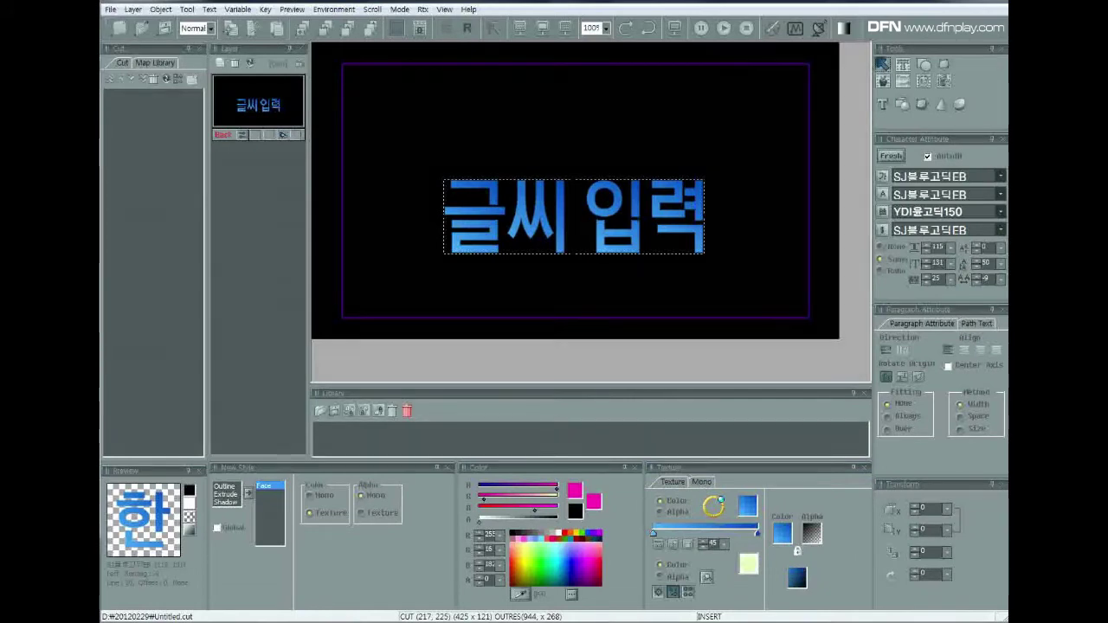
click(725, 506)
click(653, 534)
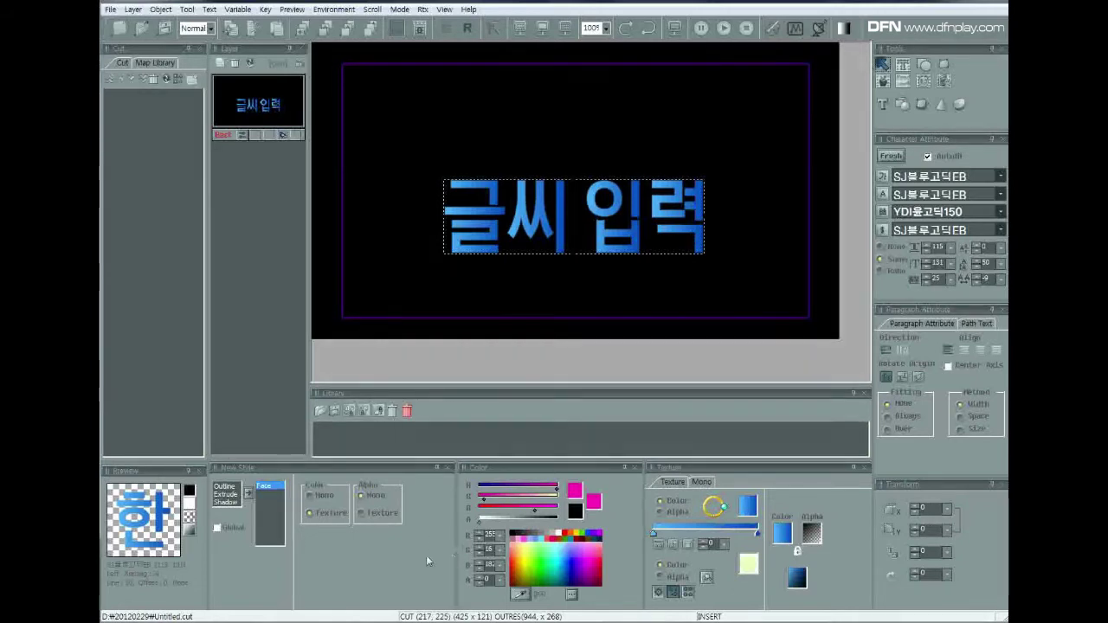
- Turn on the Global option so the gradient spans the whole text, and set its angle to 90 degrees
click(218, 528)
click(218, 529)
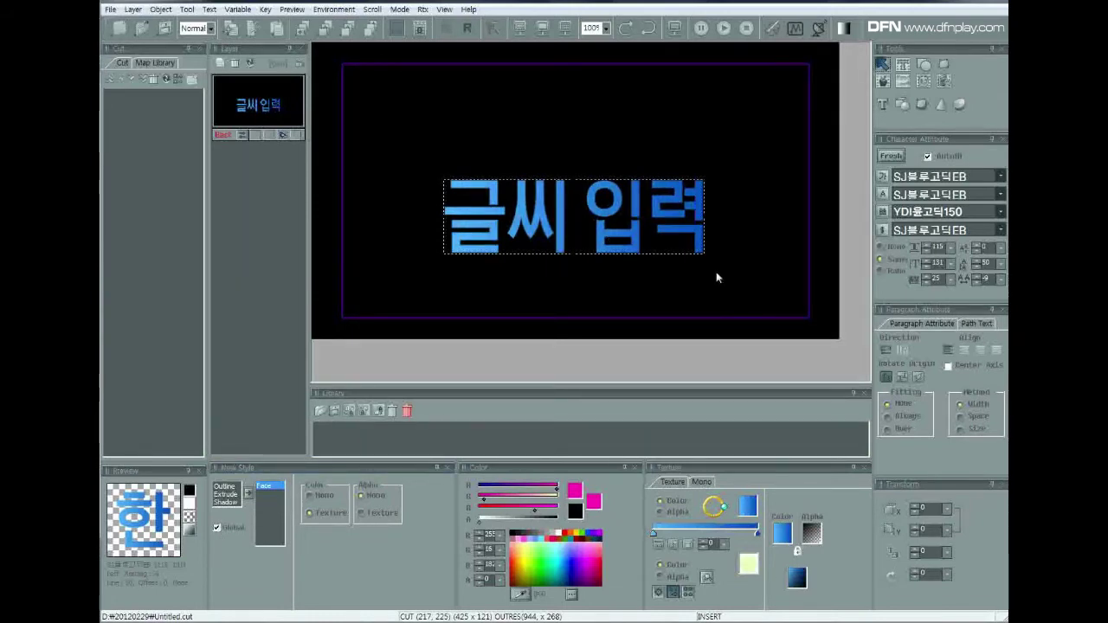
drag(718, 506, 729, 510)
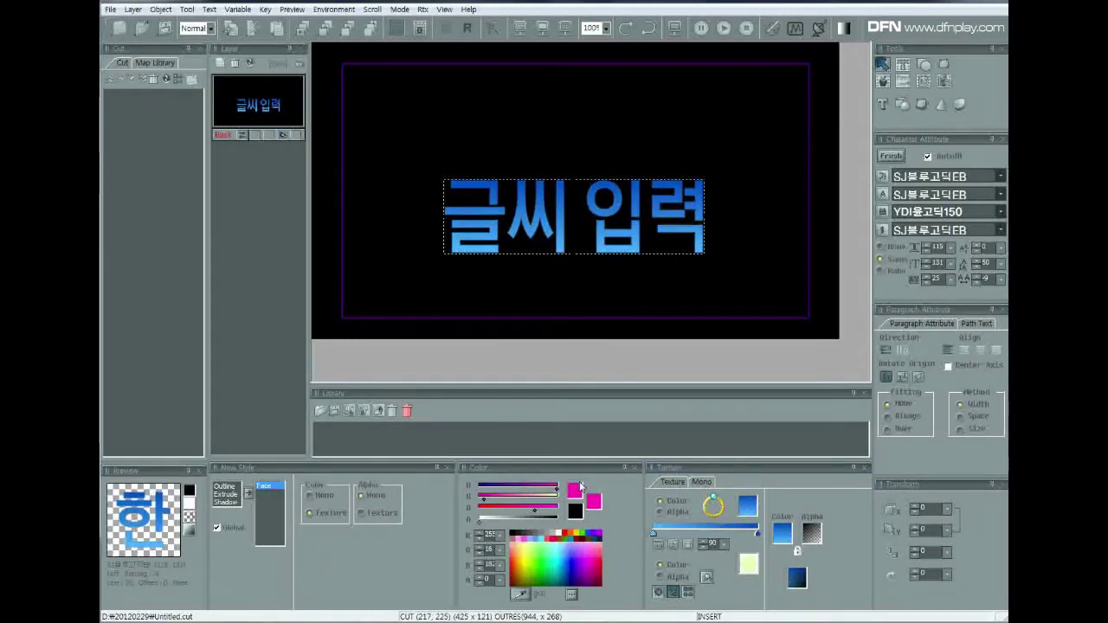
- Add a middle colour stop to the blue gradient, set it to dark grey RGB 51, 51, 51, and apply the gradient to the text face
click(674, 546)
double_click(706, 539)
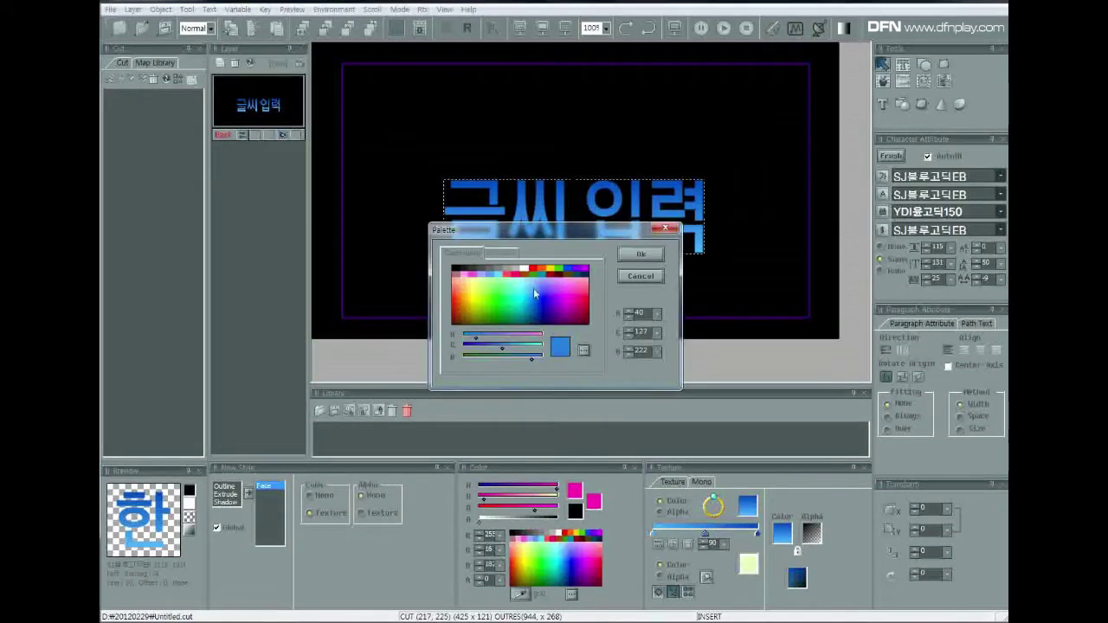
click(543, 320)
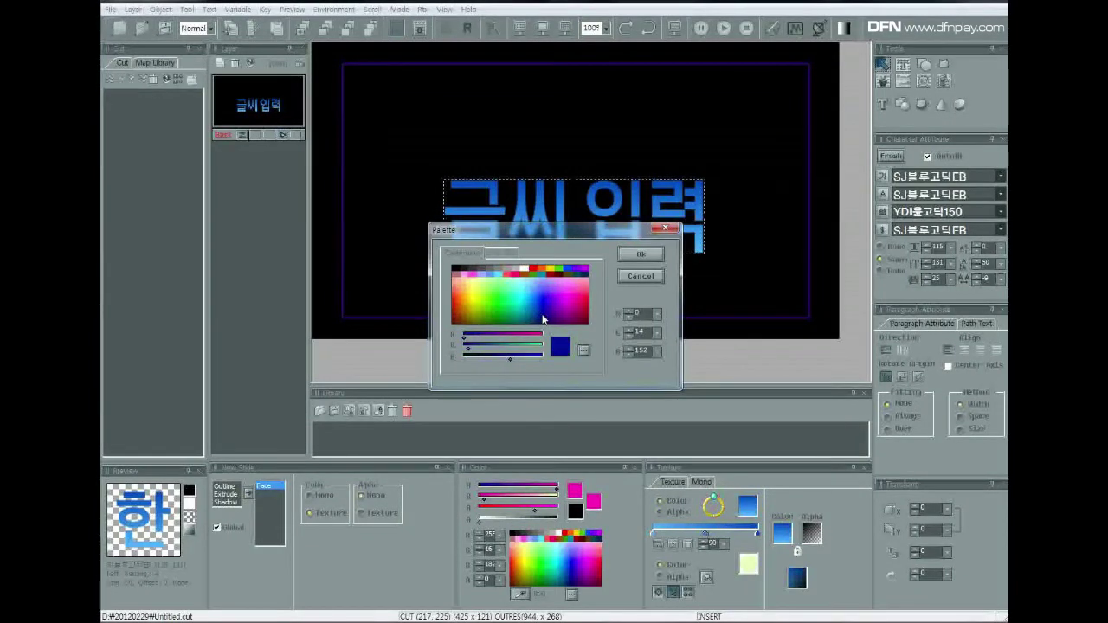
click(471, 274)
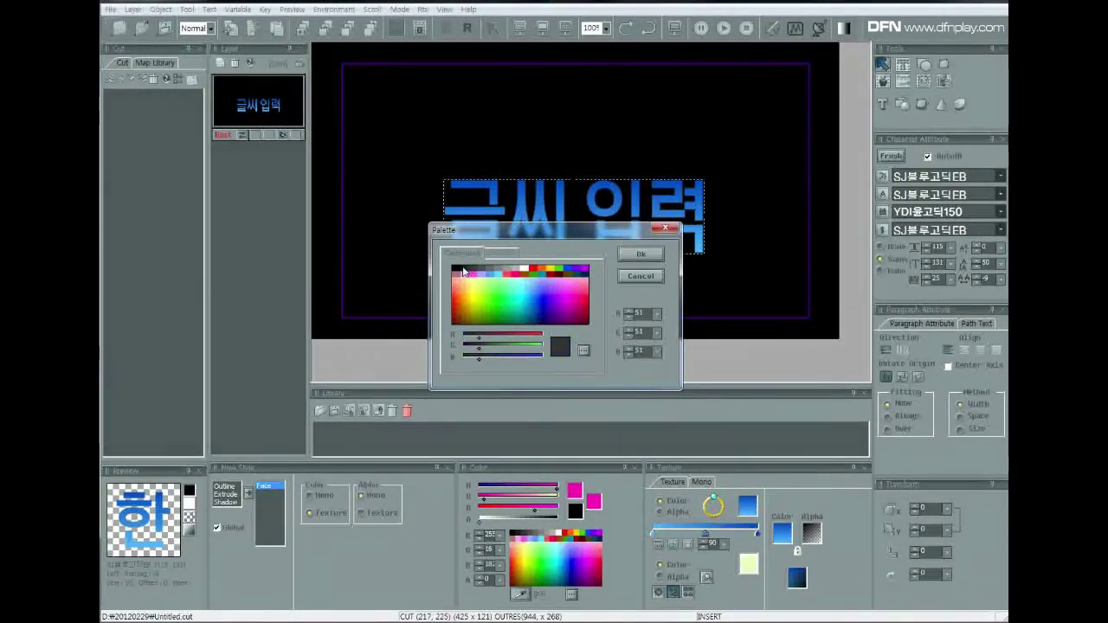
click(641, 254)
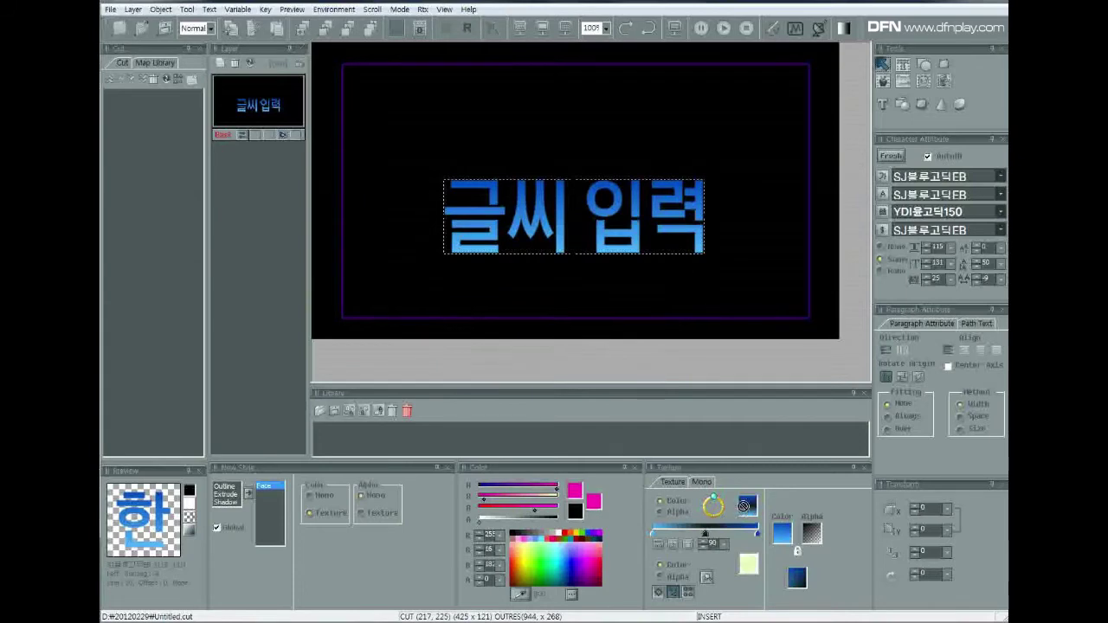
click(781, 538)
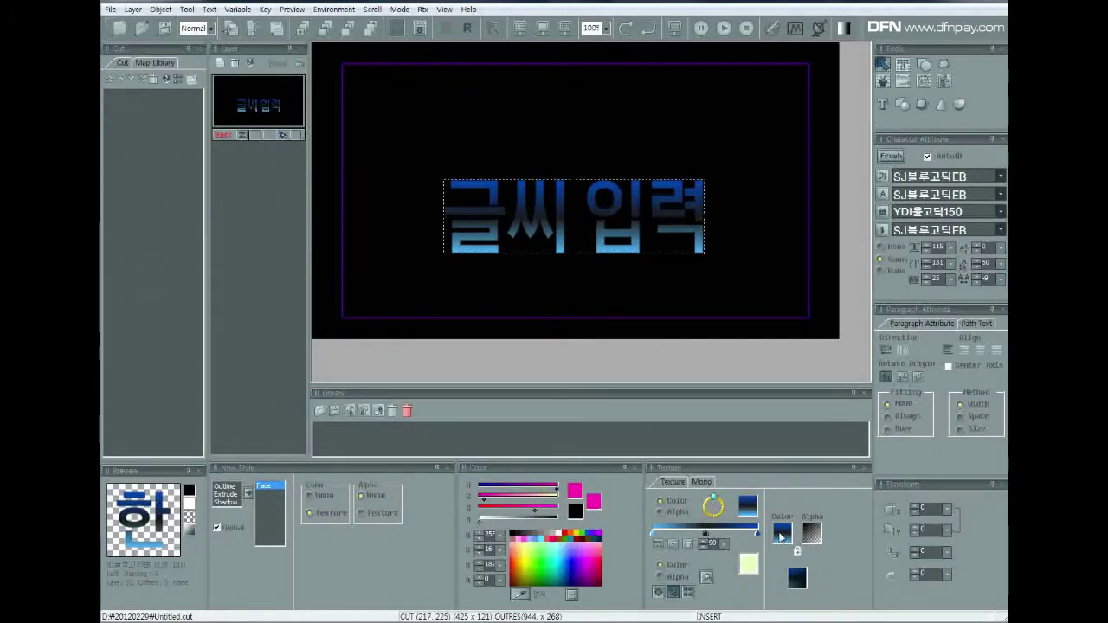
- Change the colour of the gradient's middle stop and apply the updated gradient to the text face
double_click(705, 535)
click(536, 342)
click(641, 253)
drag(756, 504, 786, 534)
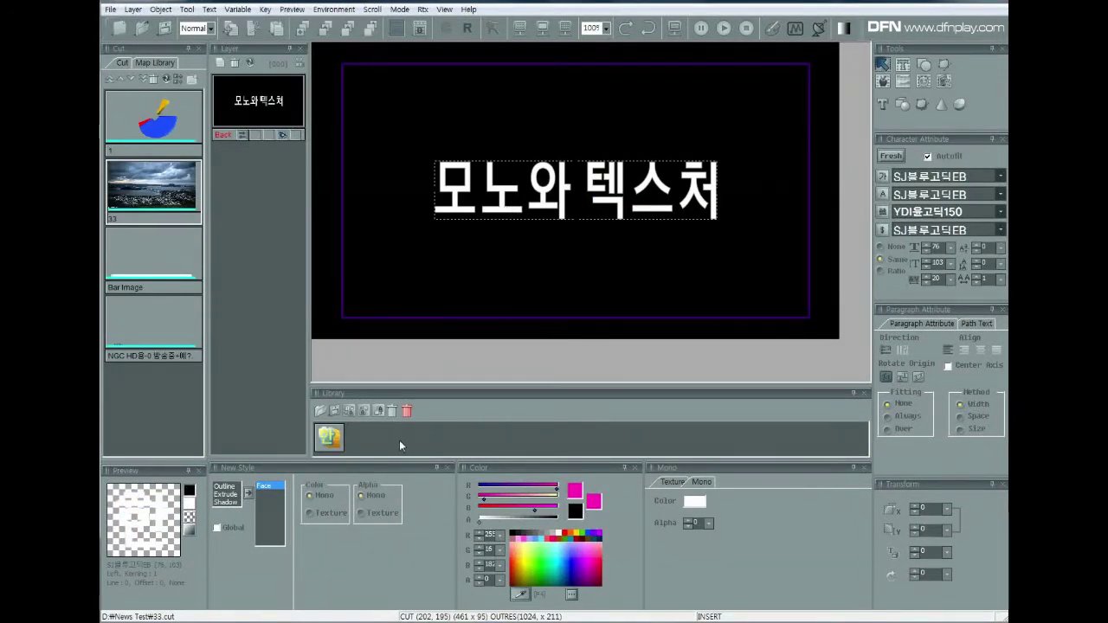
- Try the landscape photo as a texture on the face of the text "모노와 텍스처", and return its colour type to Mono
click(309, 512)
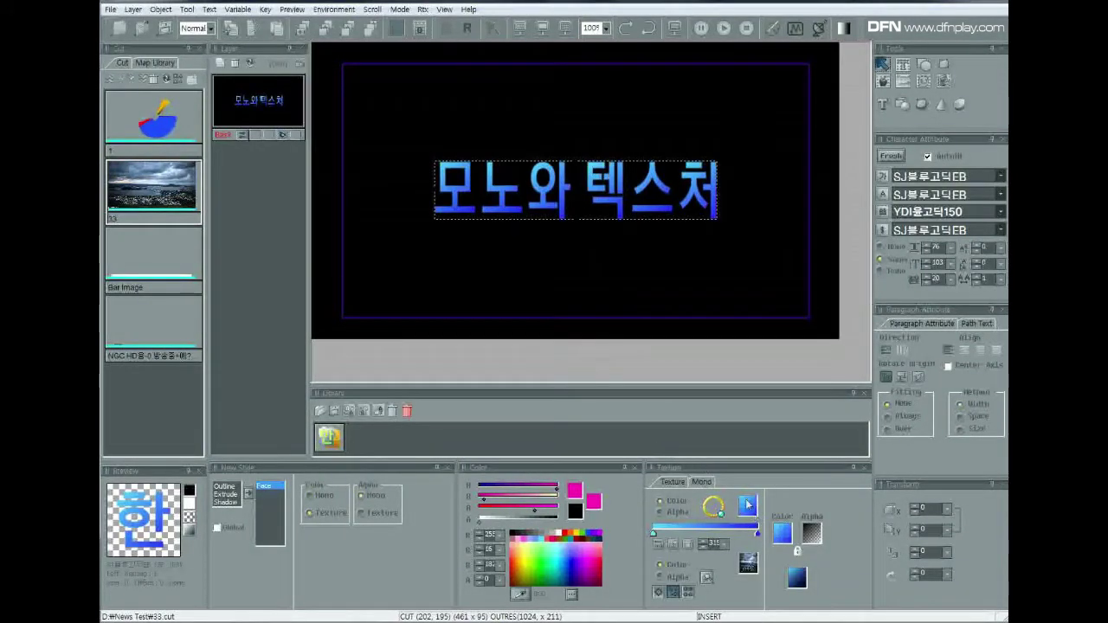
drag(774, 555, 782, 539)
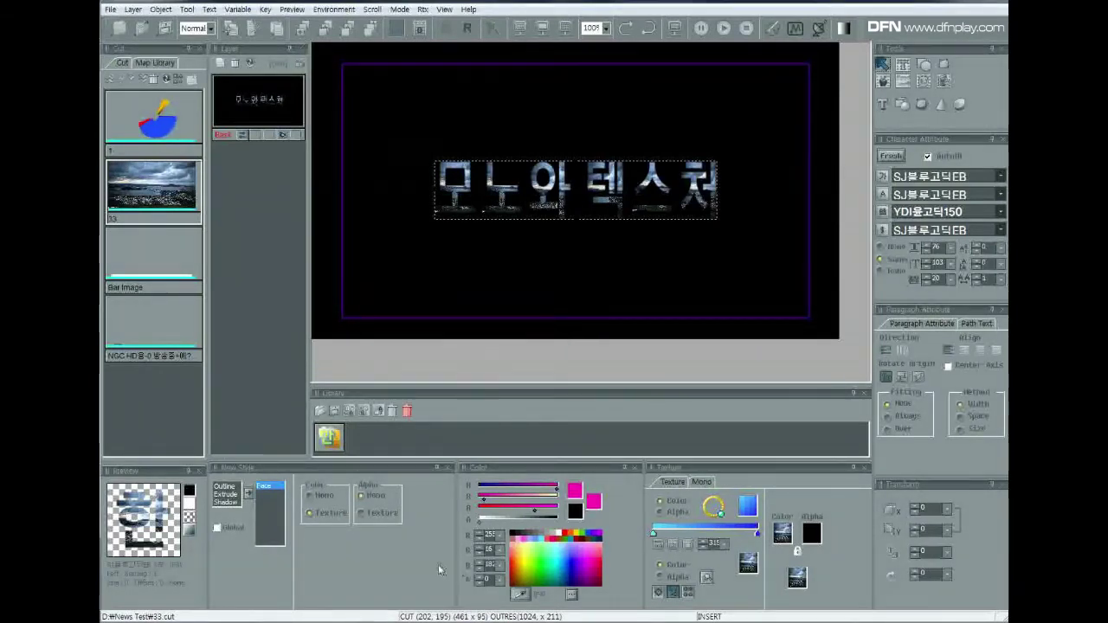
click(315, 496)
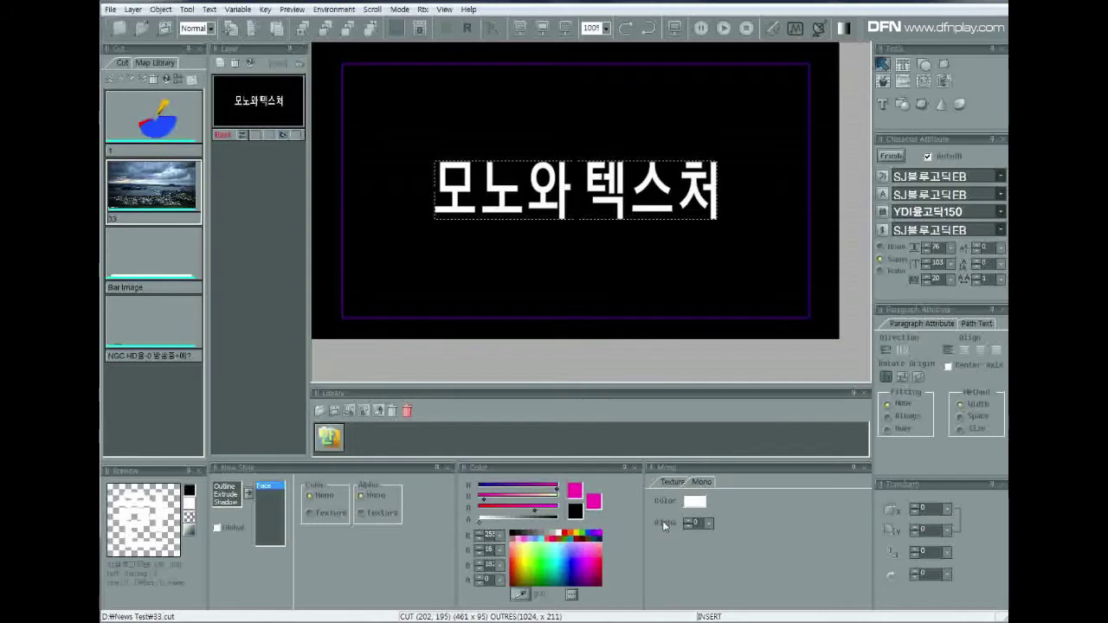
- Try full transparency and an alpha of 220 on the face of the text "모노와 텍스처"
click(710, 523)
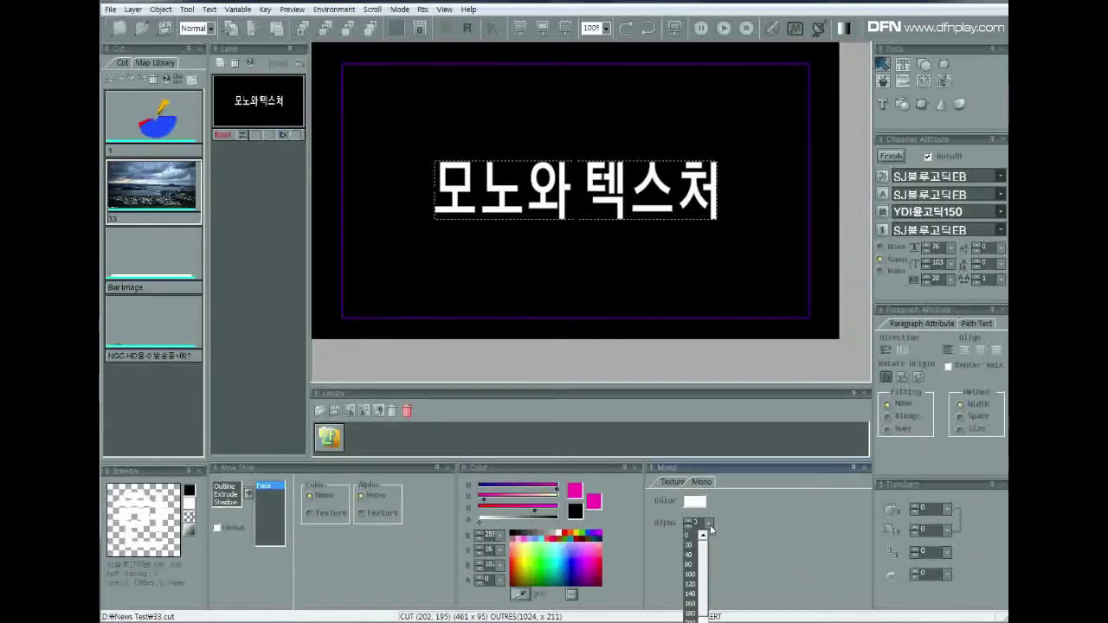
click(746, 540)
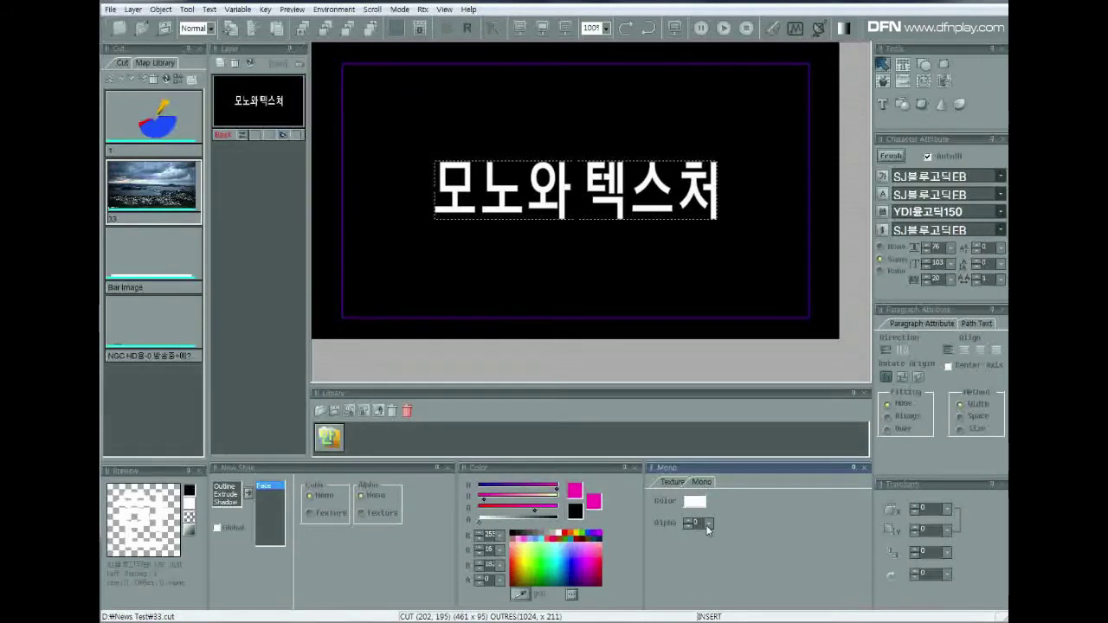
click(709, 524)
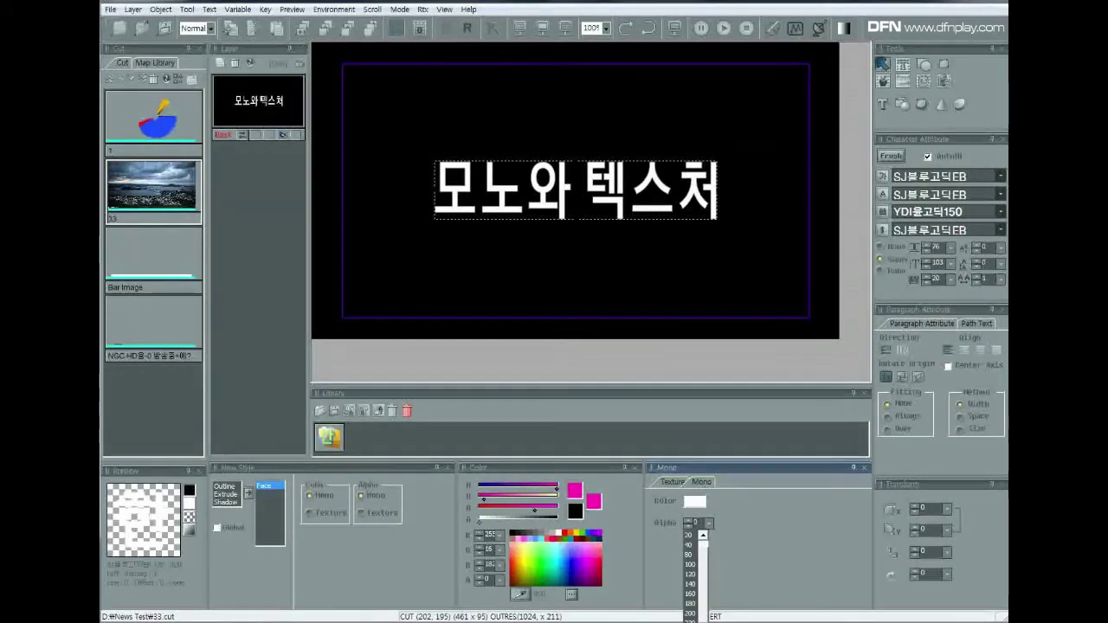
click(693, 535)
click(580, 305)
key(ctrl+a)
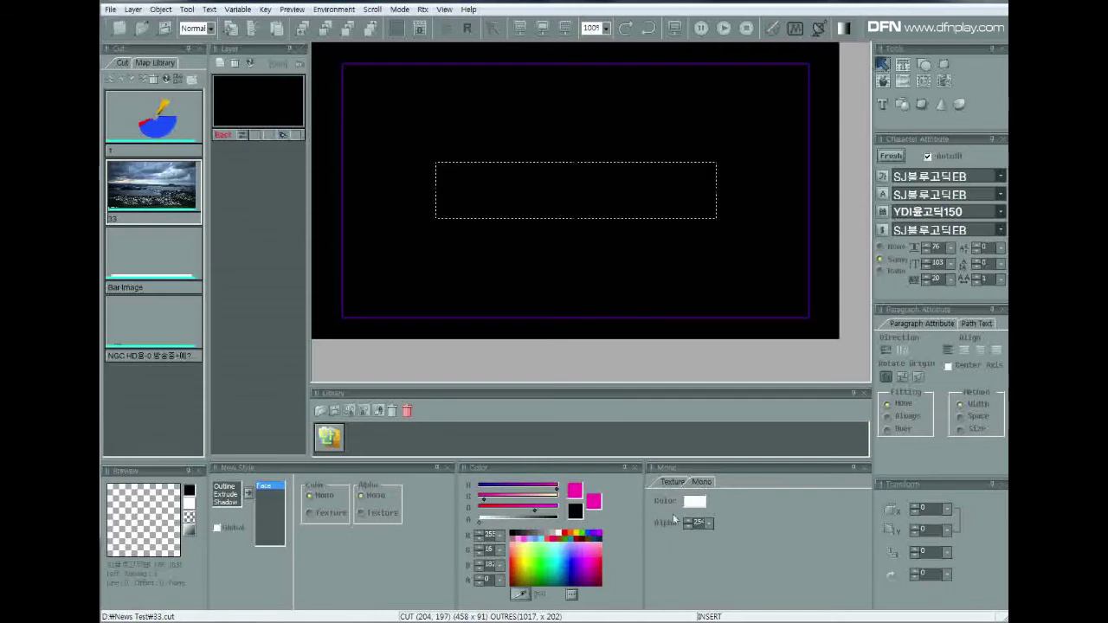
click(709, 523)
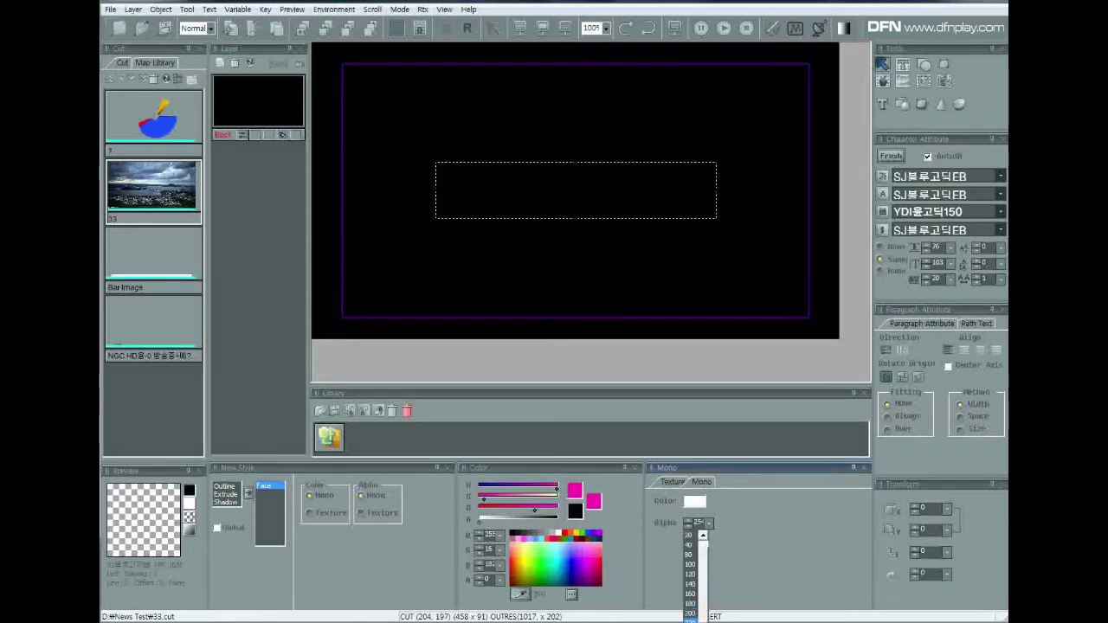
click(691, 619)
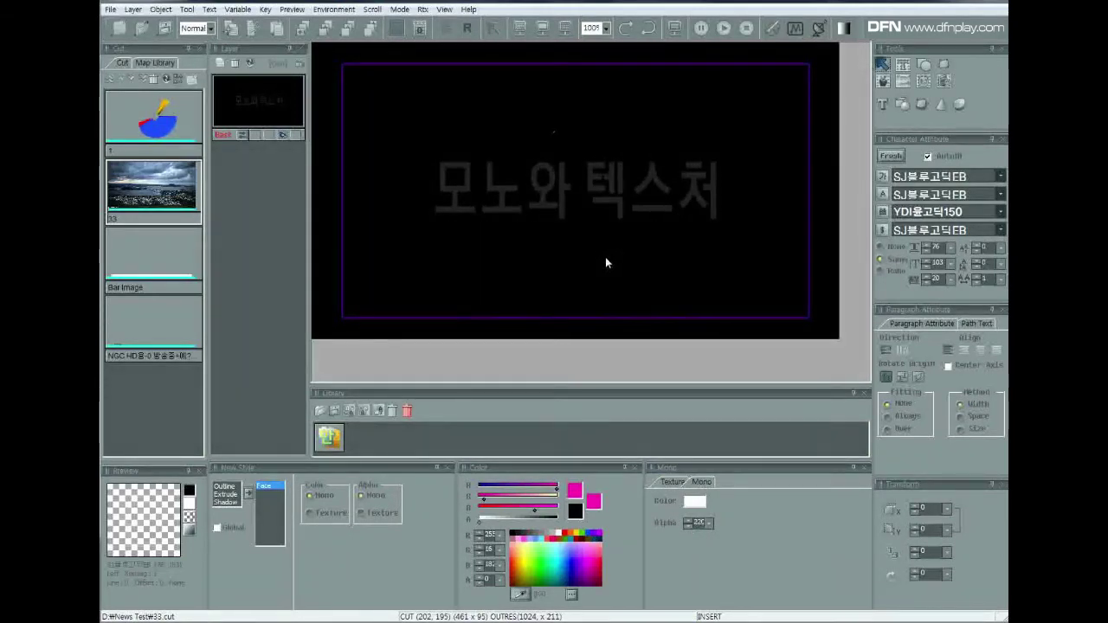
- Show the landscape photo as the Map background and set the text's face alpha to 100
click(902, 81)
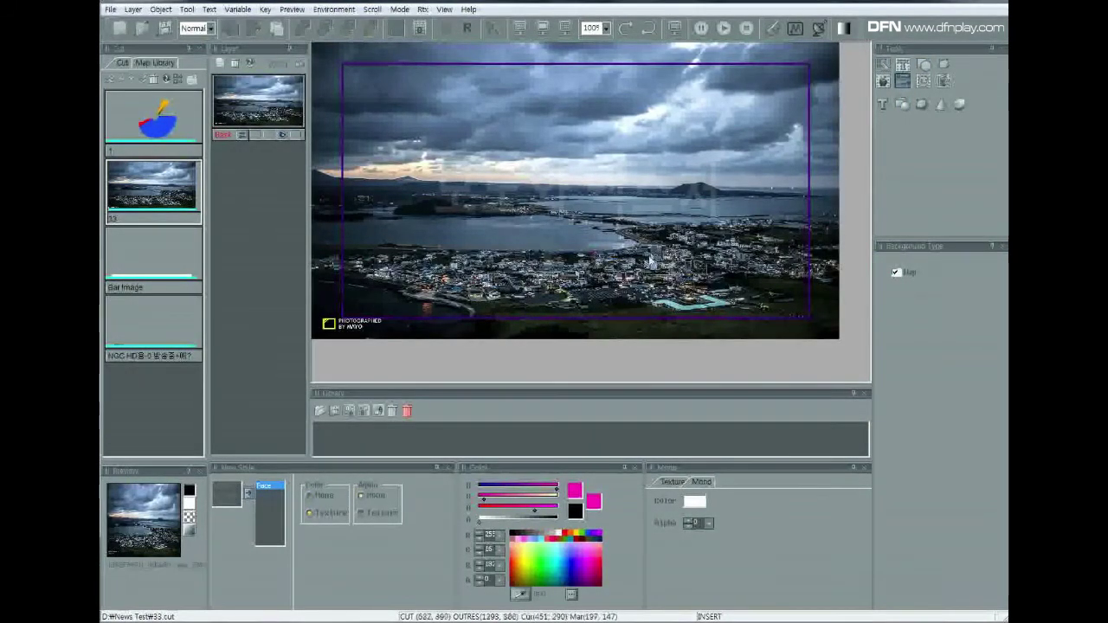
right_click(541, 201)
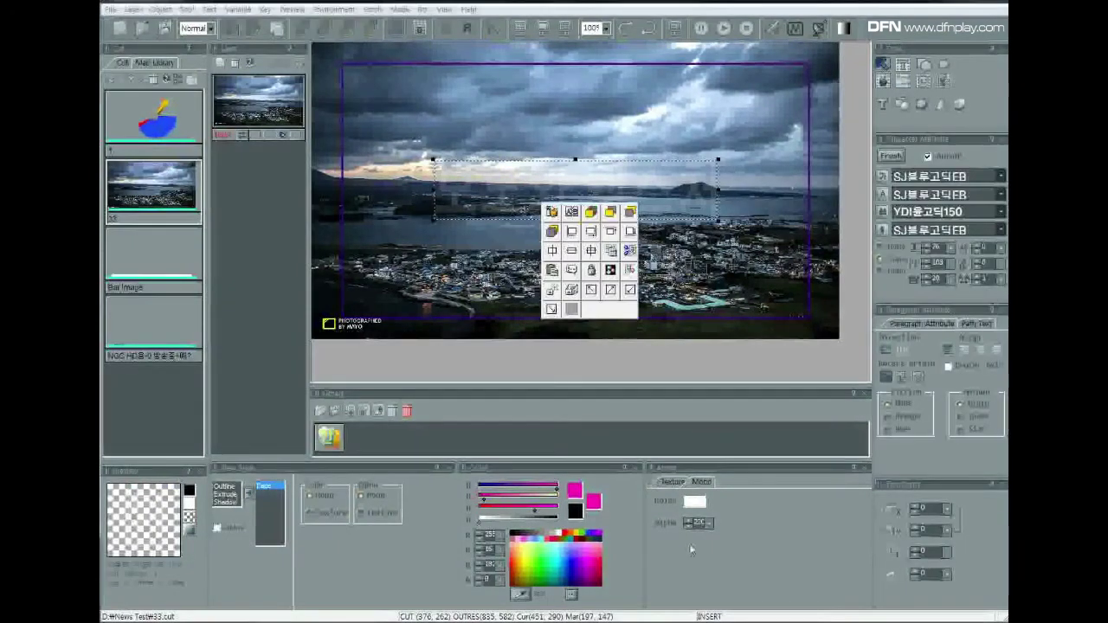
mouse_move(688, 523)
mouse_down()
mouse_move(709, 576)
mouse_move(708, 529)
mouse_up()
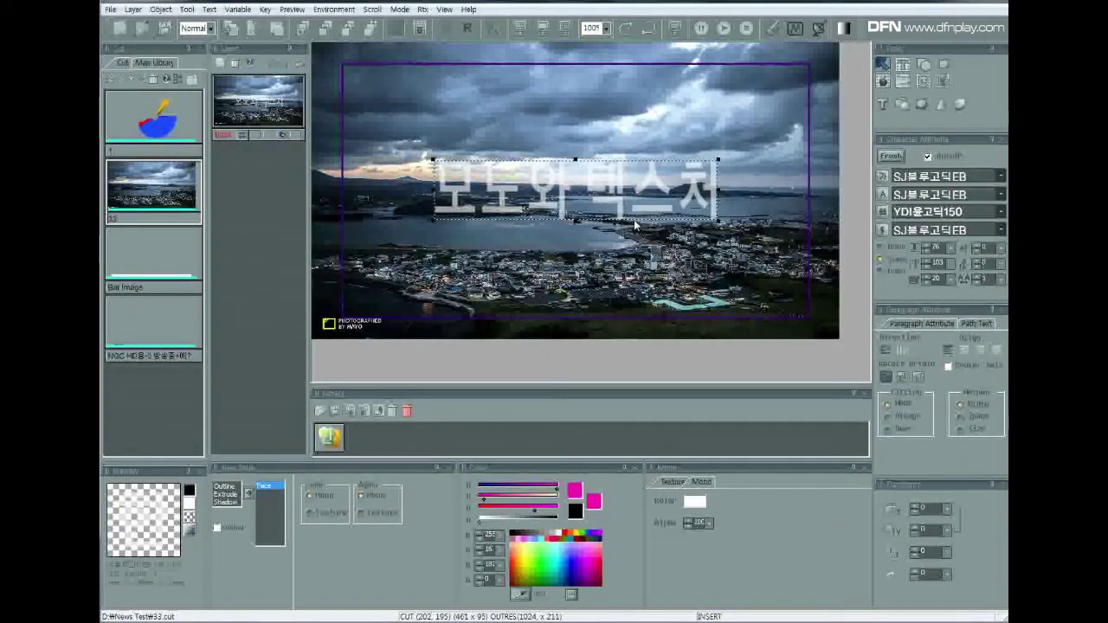
- Turn off the Map background and move the text higher in the frame
click(903, 81)
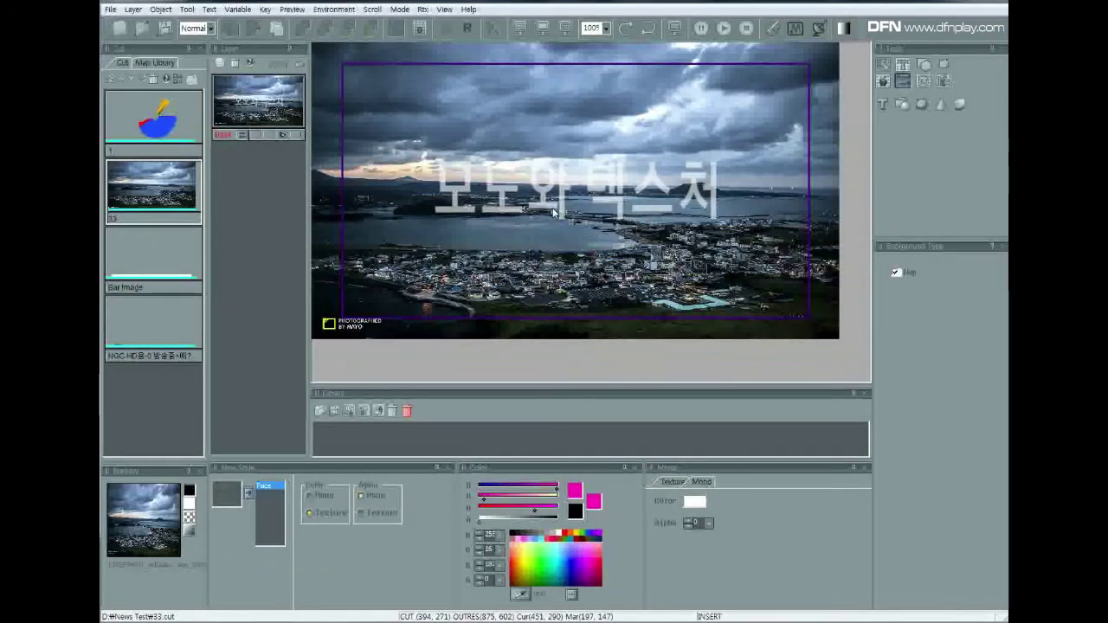
click(896, 273)
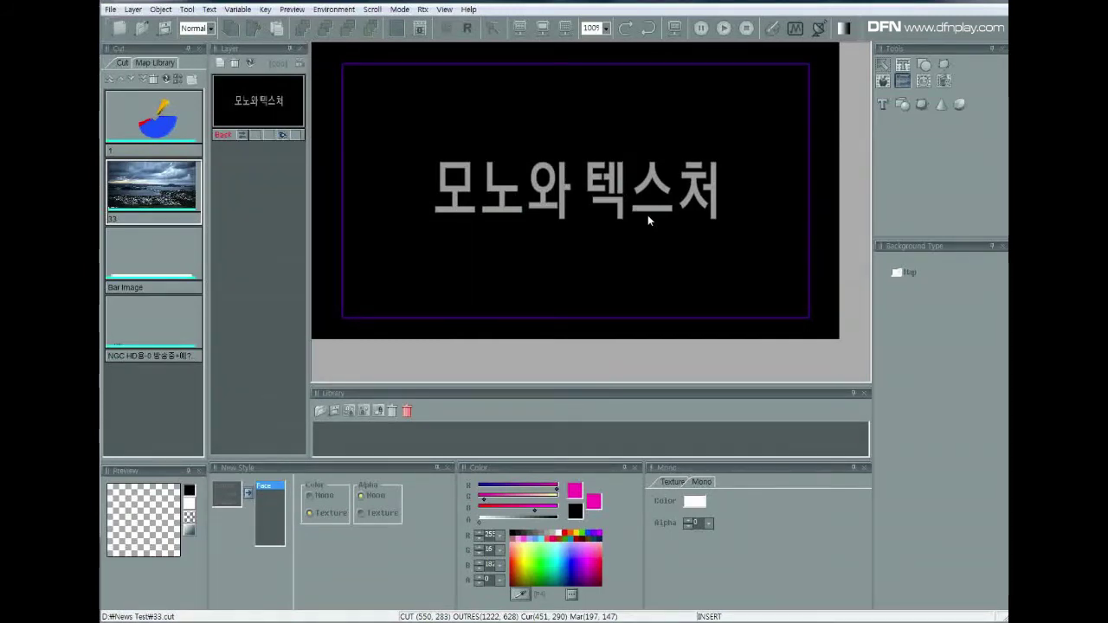
drag(648, 218, 648, 162)
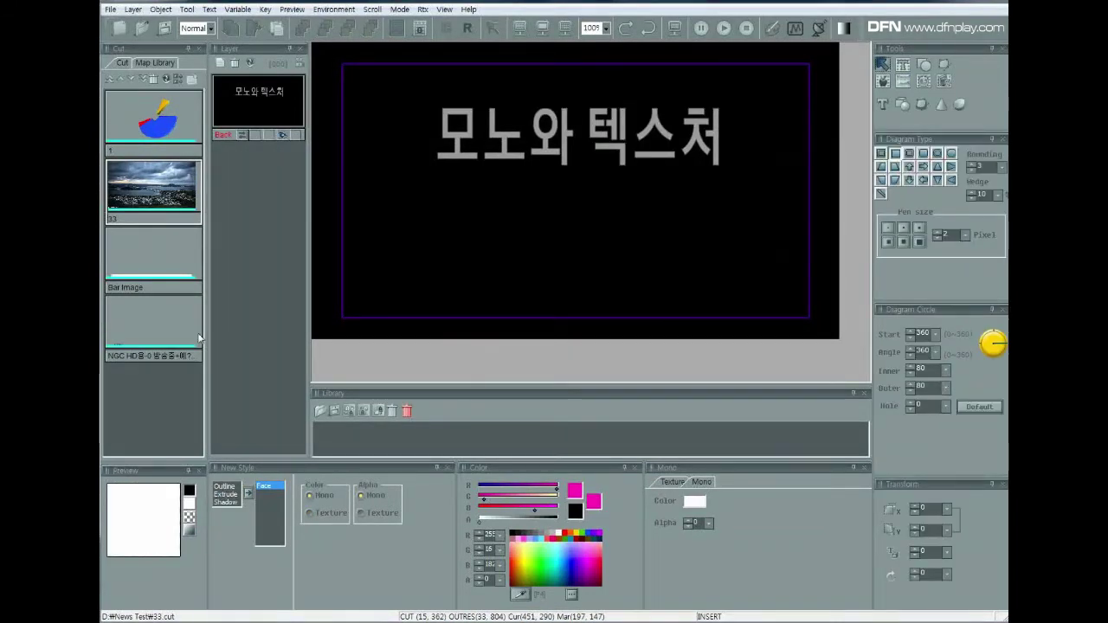
- Draw a white rectangle of about 838 x 86 across the lower part of the frame and move it up slightly
click(925, 66)
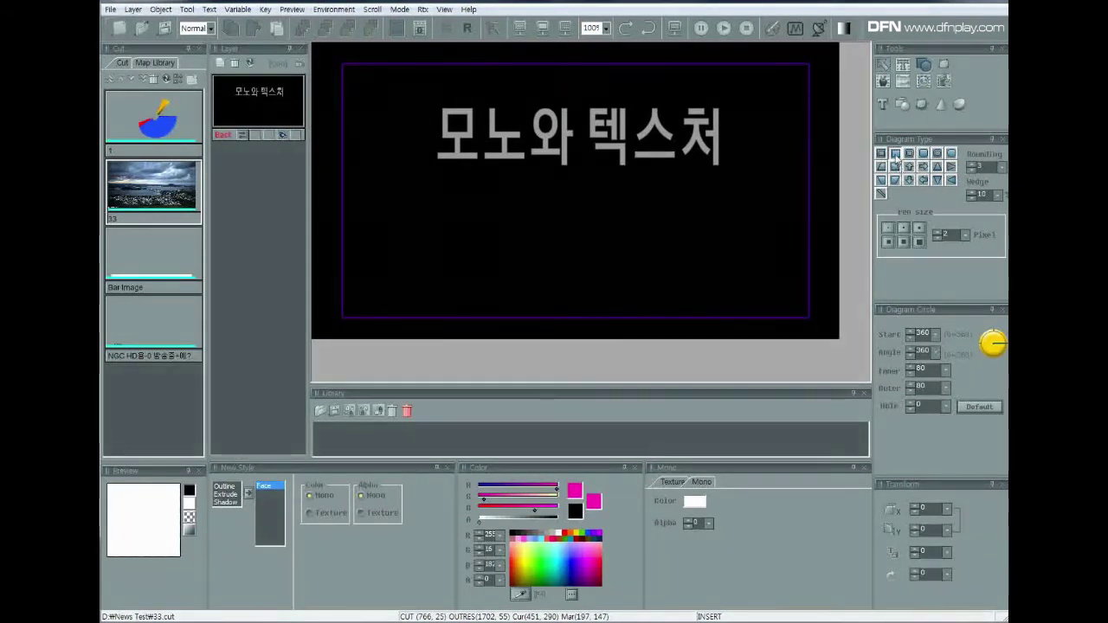
drag(322, 274, 834, 328)
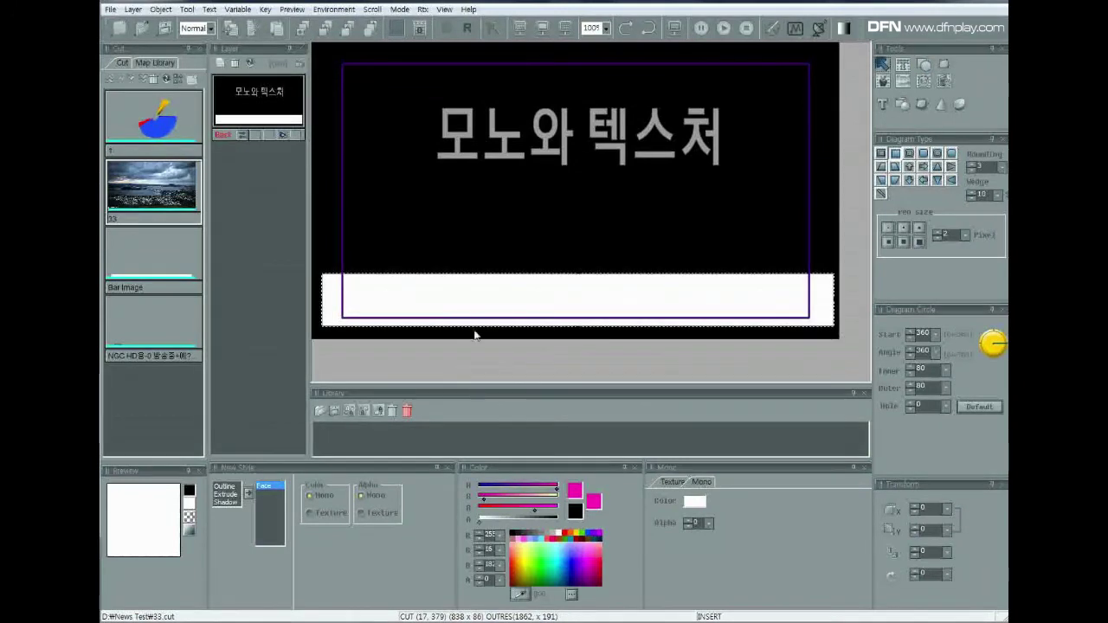
drag(484, 304, 521, 277)
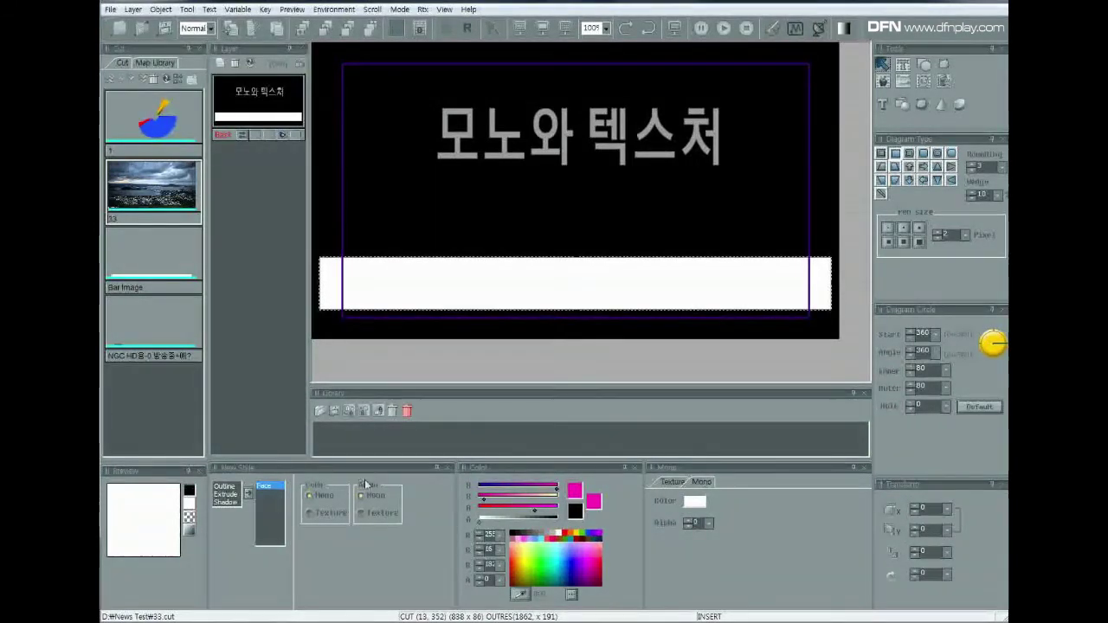
- Set the rectangle's Mono alpha to 100, and switch its alpha type to Texture for a fade from opaque to transparent
click(710, 524)
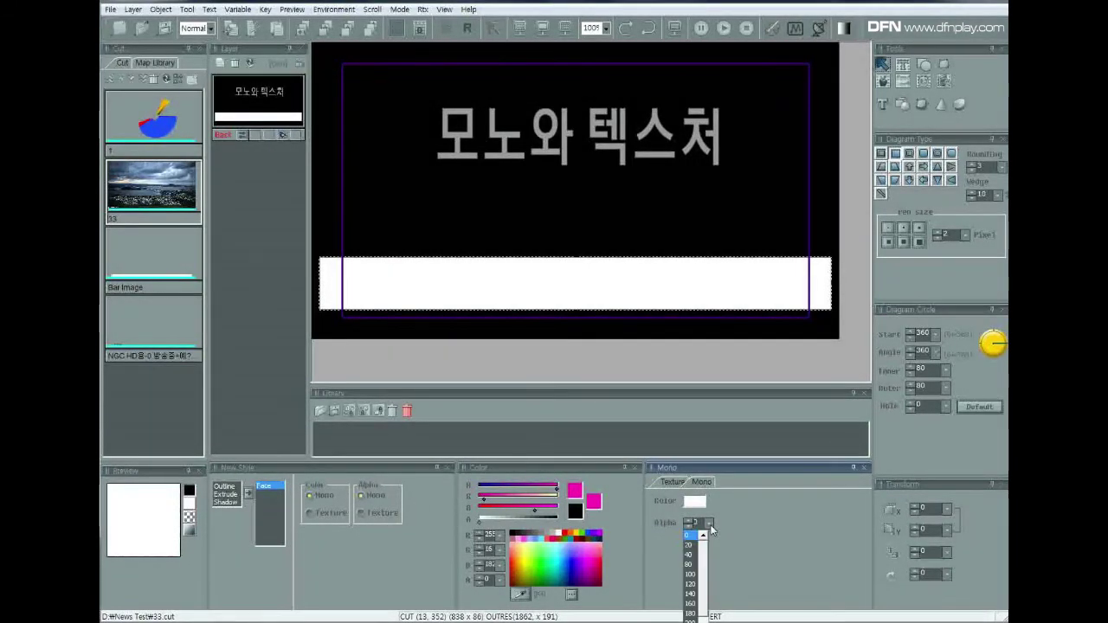
click(693, 576)
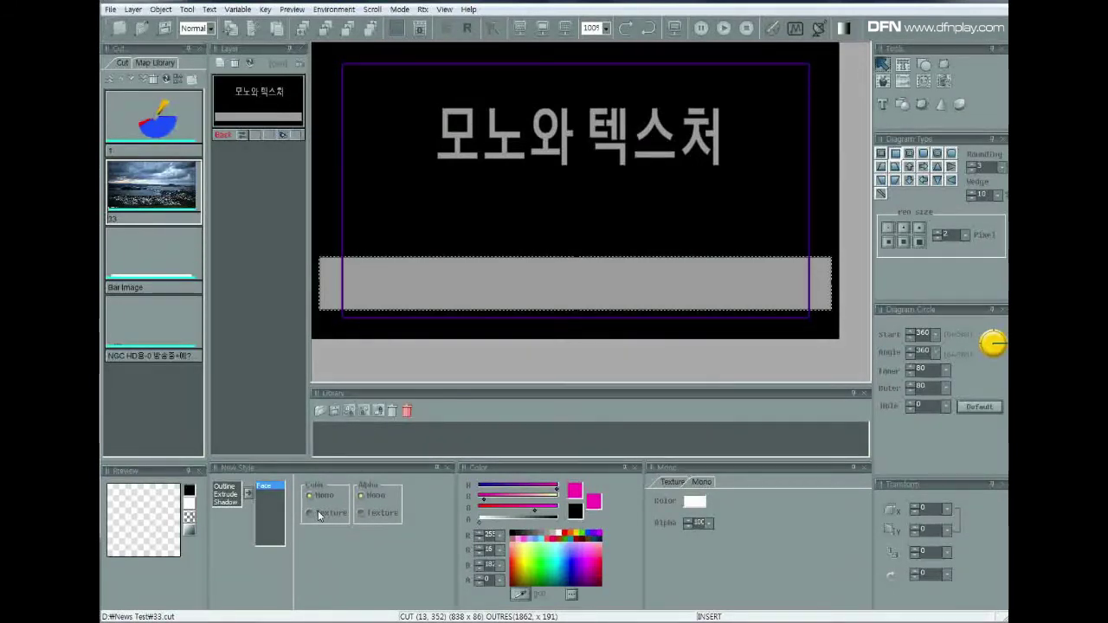
click(363, 513)
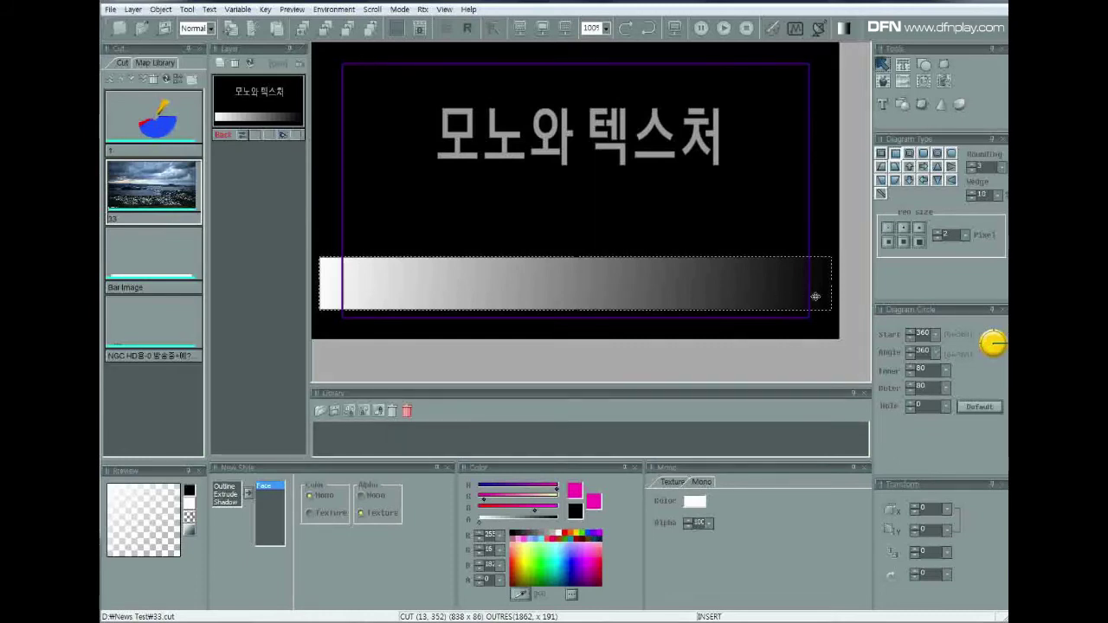
- Turn on the Map background to check the fading bar over the landscape photo, and turn it off again
click(902, 80)
click(896, 272)
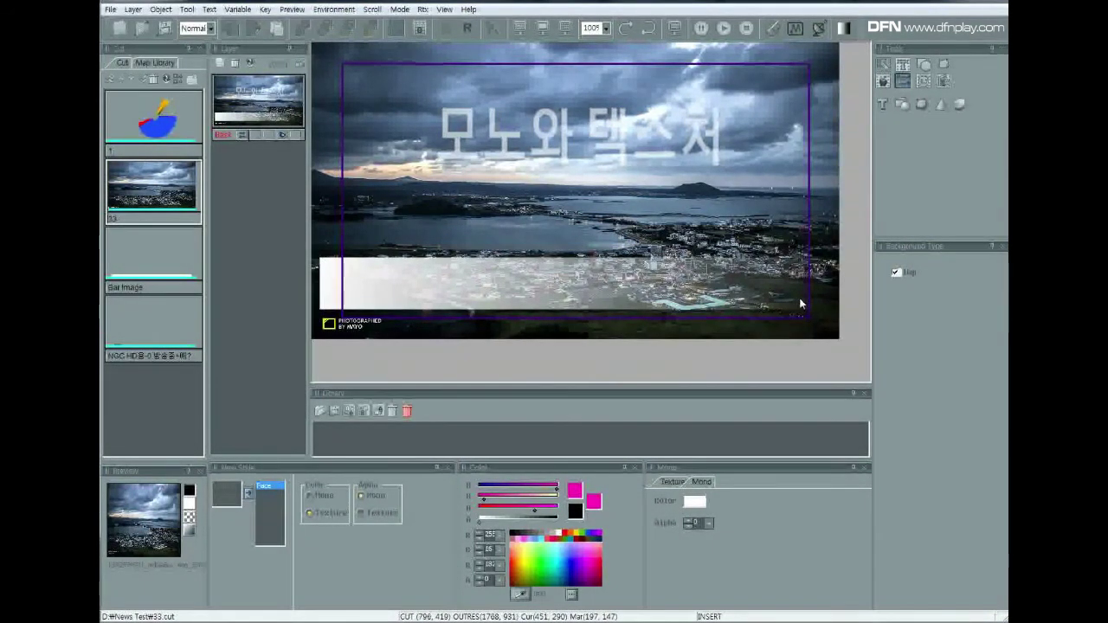
click(895, 274)
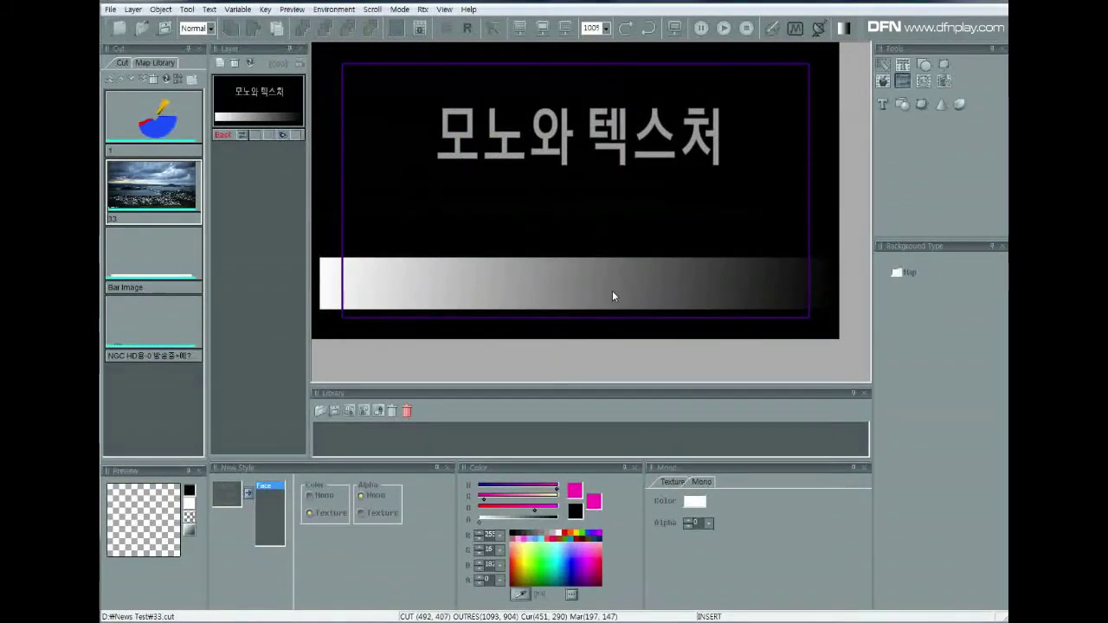
- Select the fading bar, bring up its texture settings and switch the gradient editing mode from Color to Alpha
right_click(612, 290)
click(557, 284)
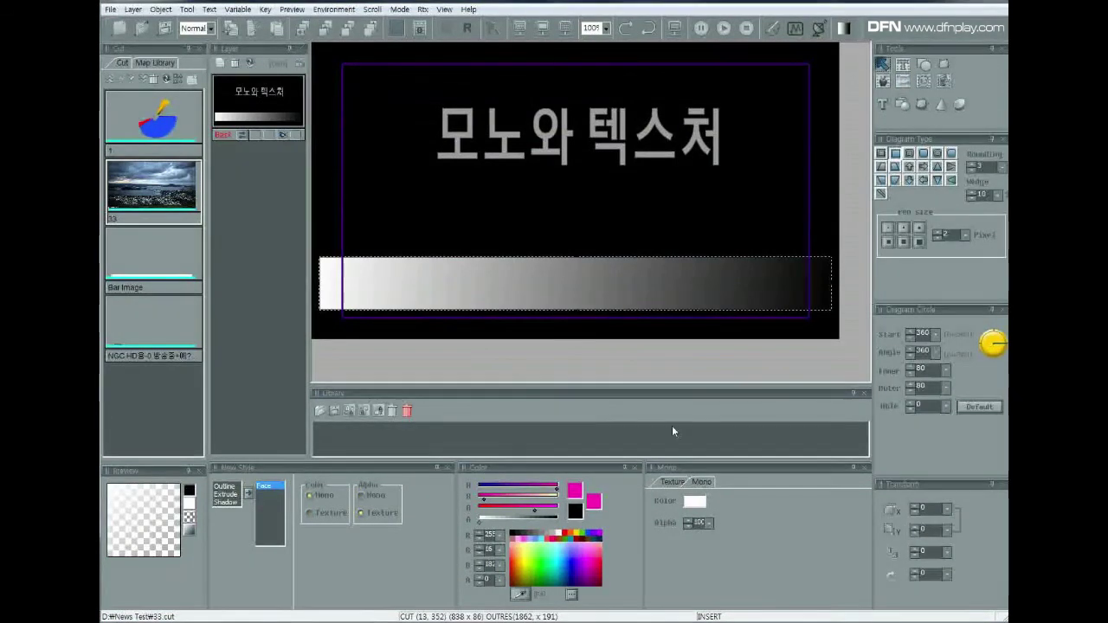
click(672, 482)
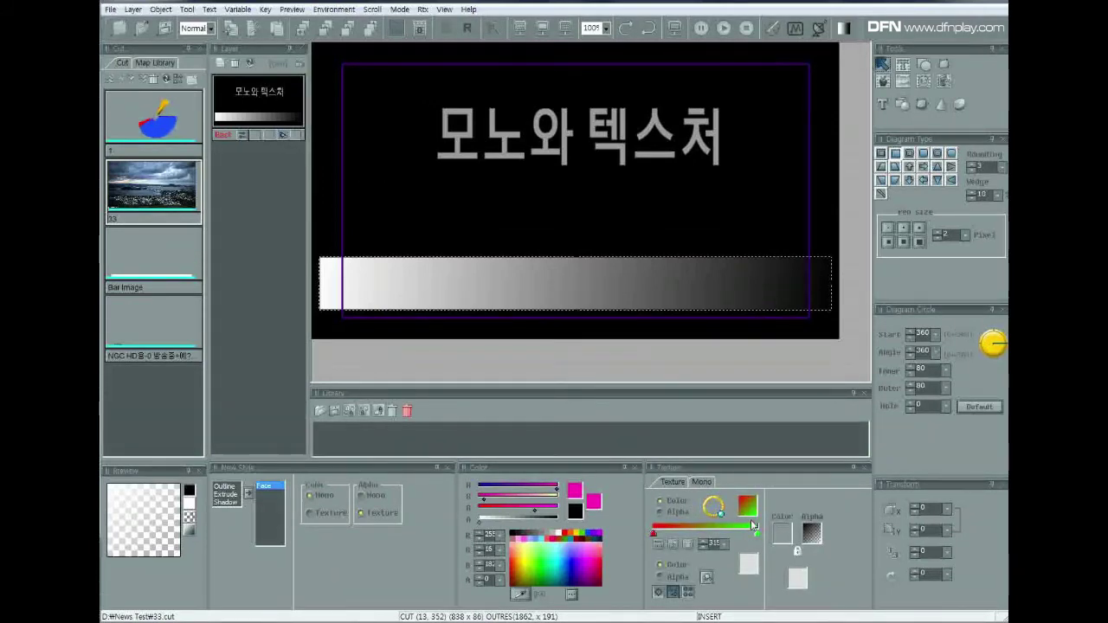
click(672, 483)
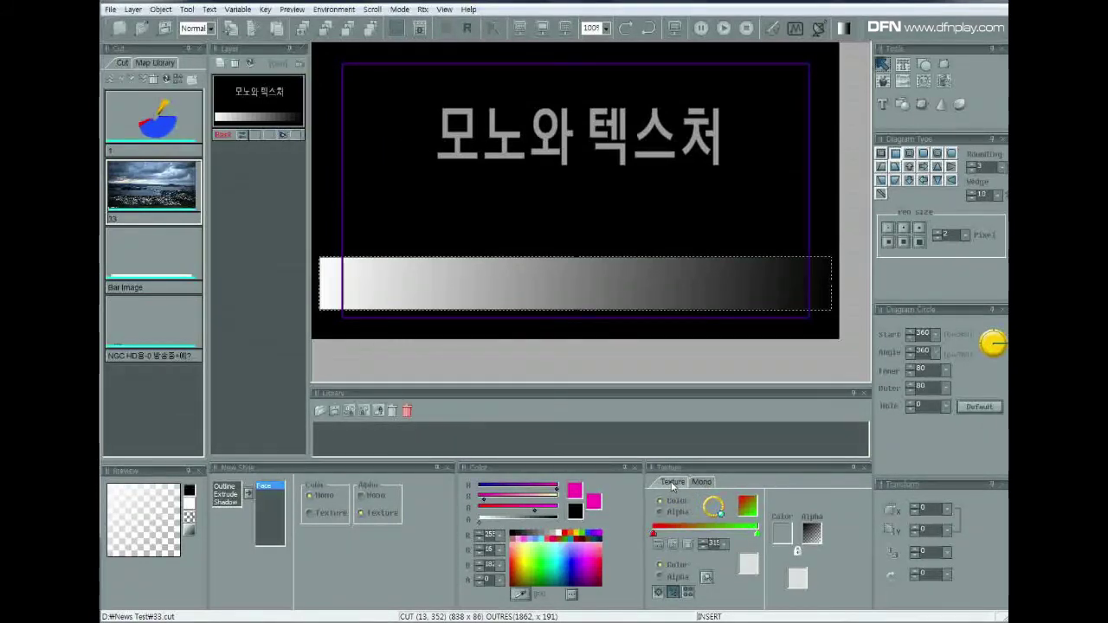
click(709, 484)
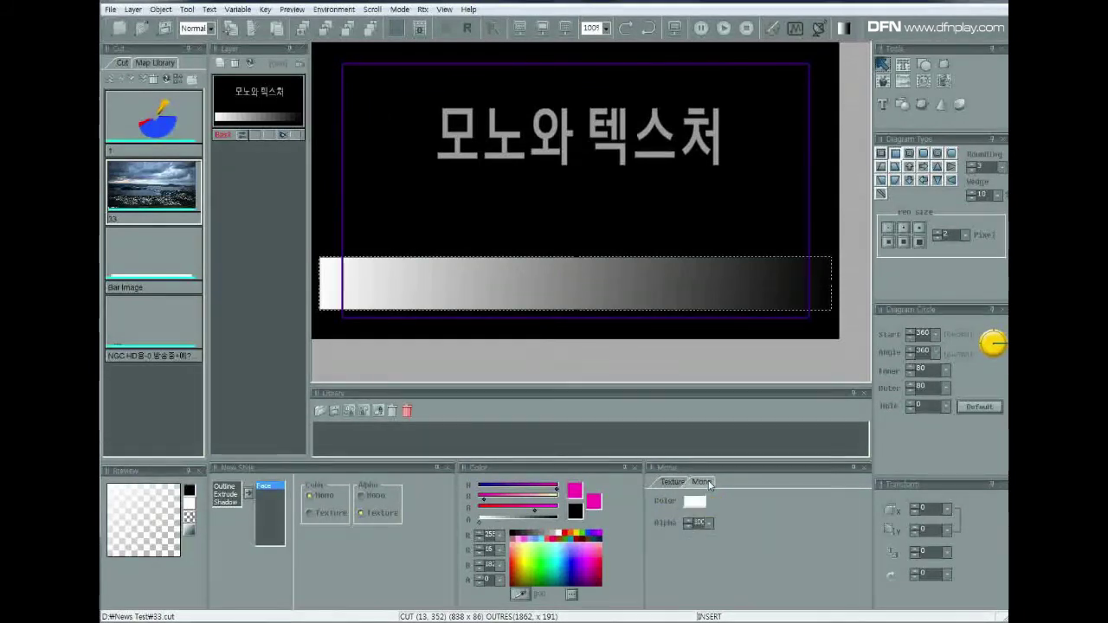
click(673, 482)
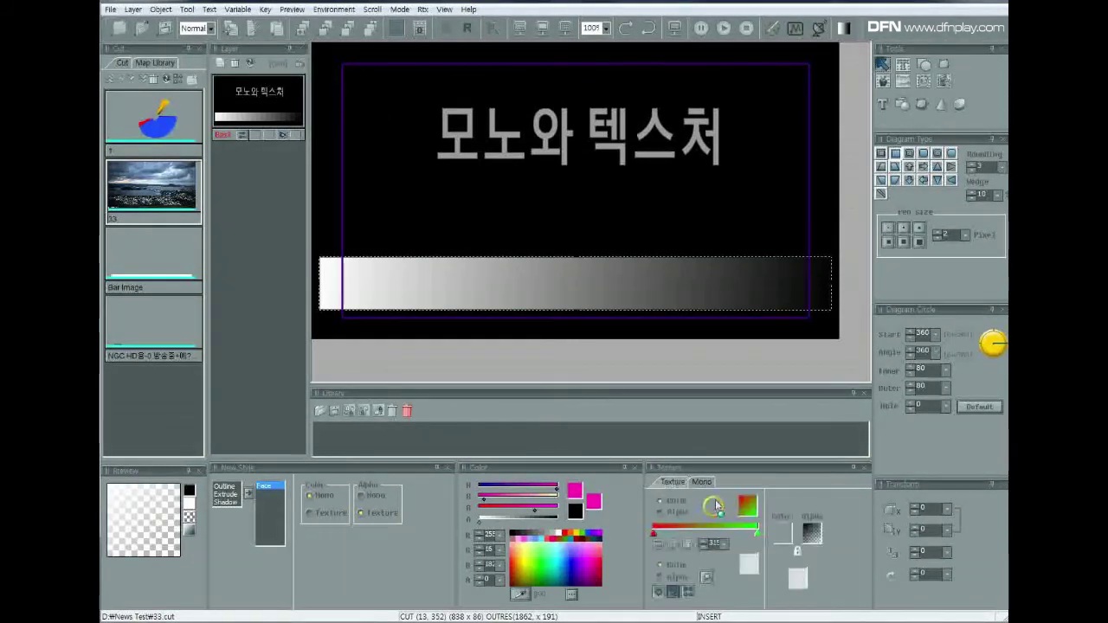
click(660, 511)
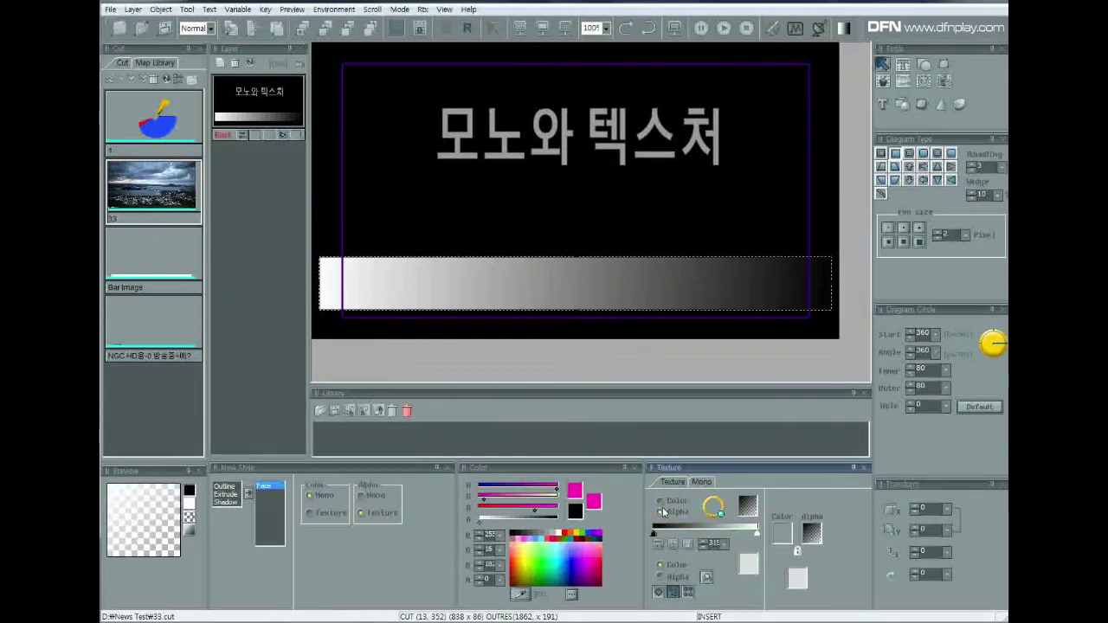
- Compare the gradient's Color and Alpha modes, set the alpha gradient's angle to 90, and apply it to the bar's alpha
click(663, 500)
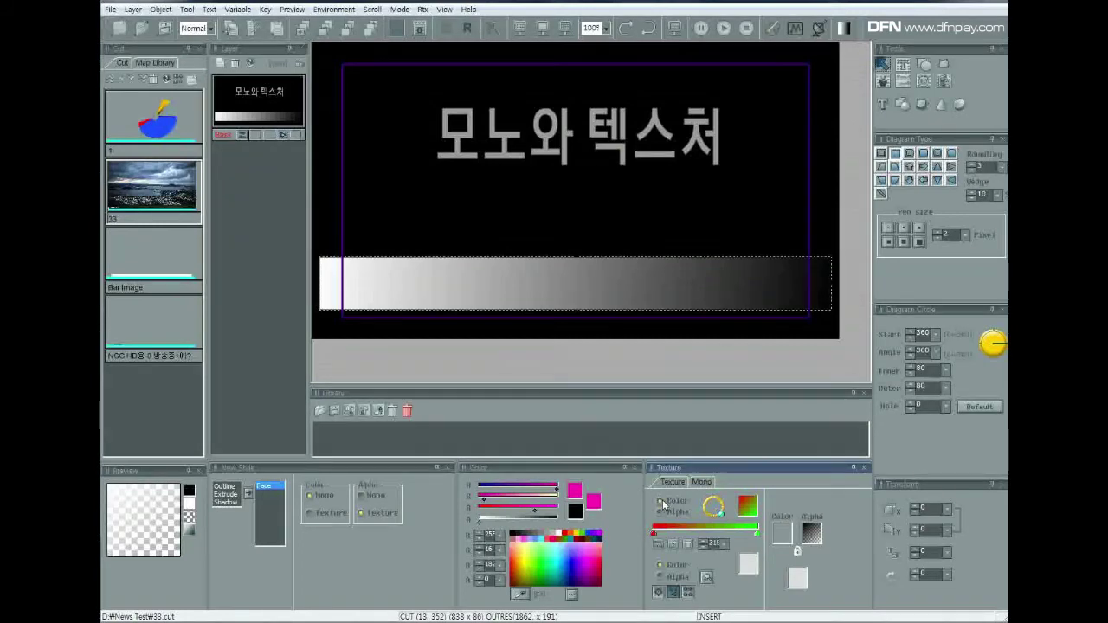
click(662, 512)
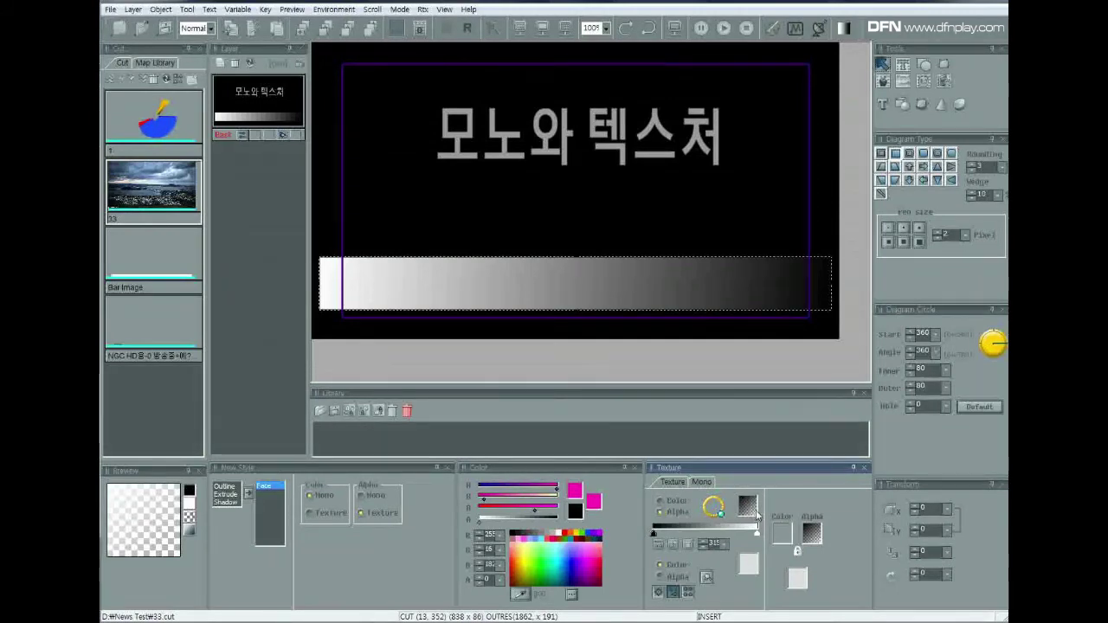
drag(724, 513, 753, 515)
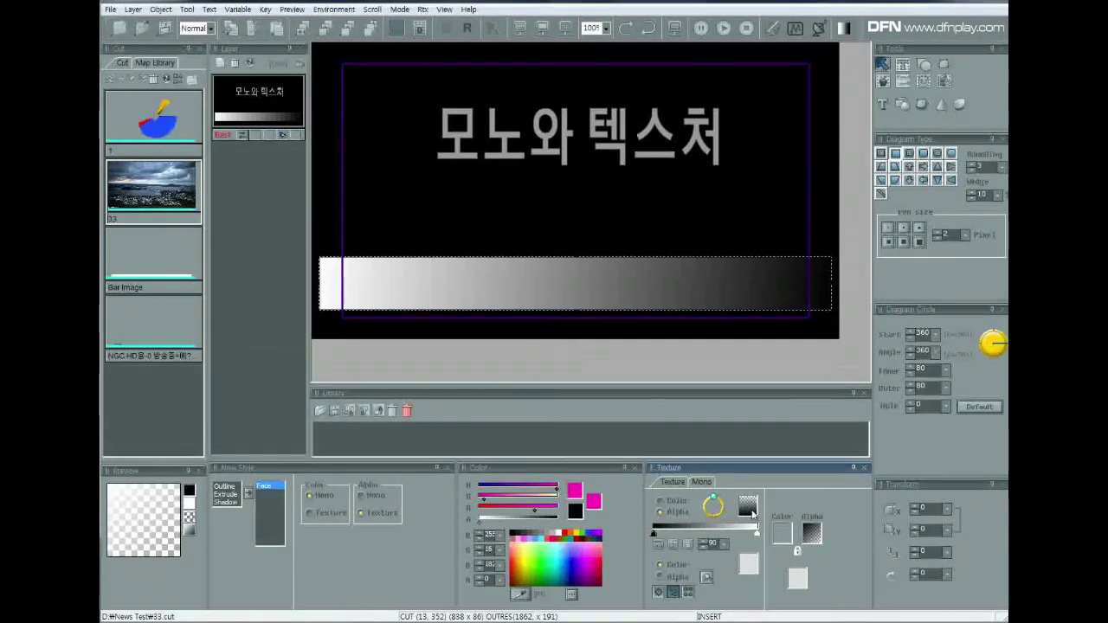
click(813, 539)
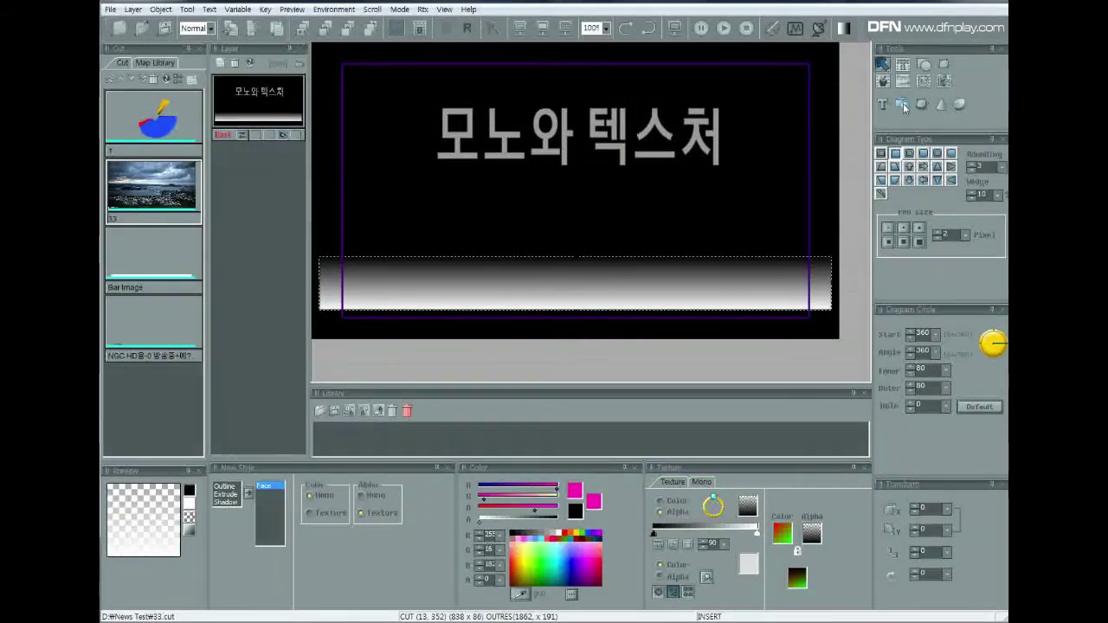
- Turn on the Map background to check the bar's vertical fade over the landscape photo, and select the bar again
click(904, 81)
click(897, 273)
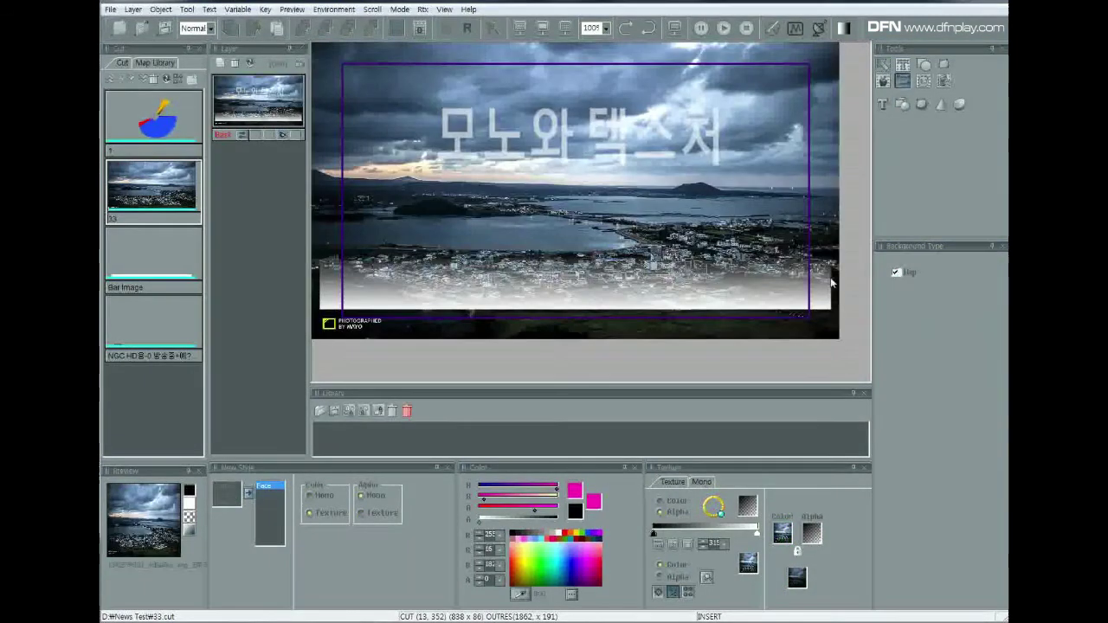
click(685, 309)
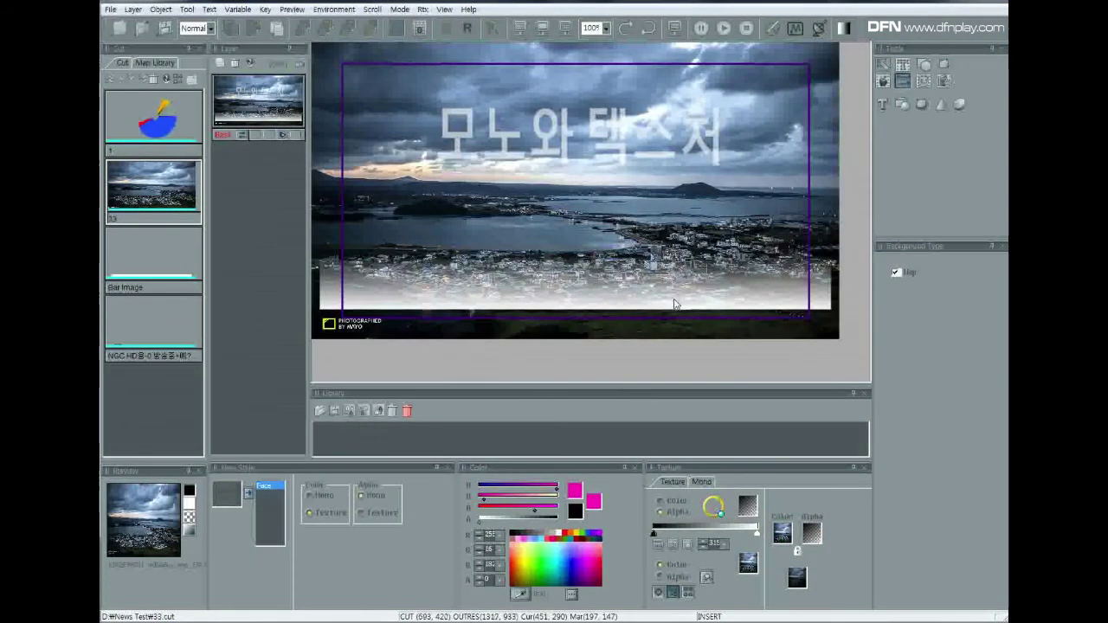
- Try the bar's alpha gradient with its vertical direction reversed and at an angle of 45
click(672, 482)
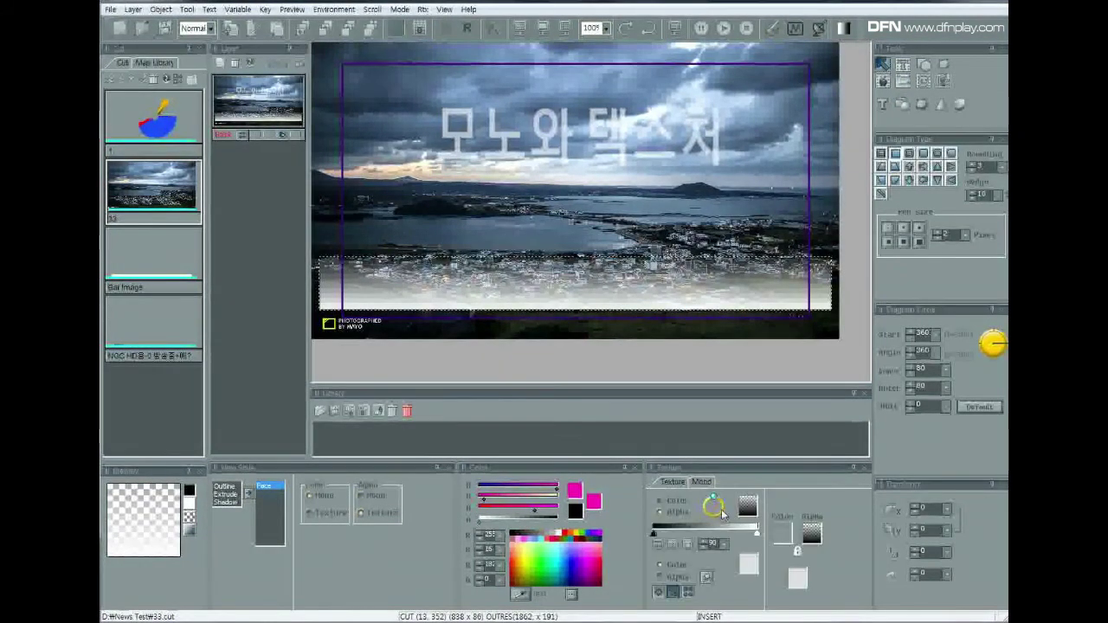
click(815, 536)
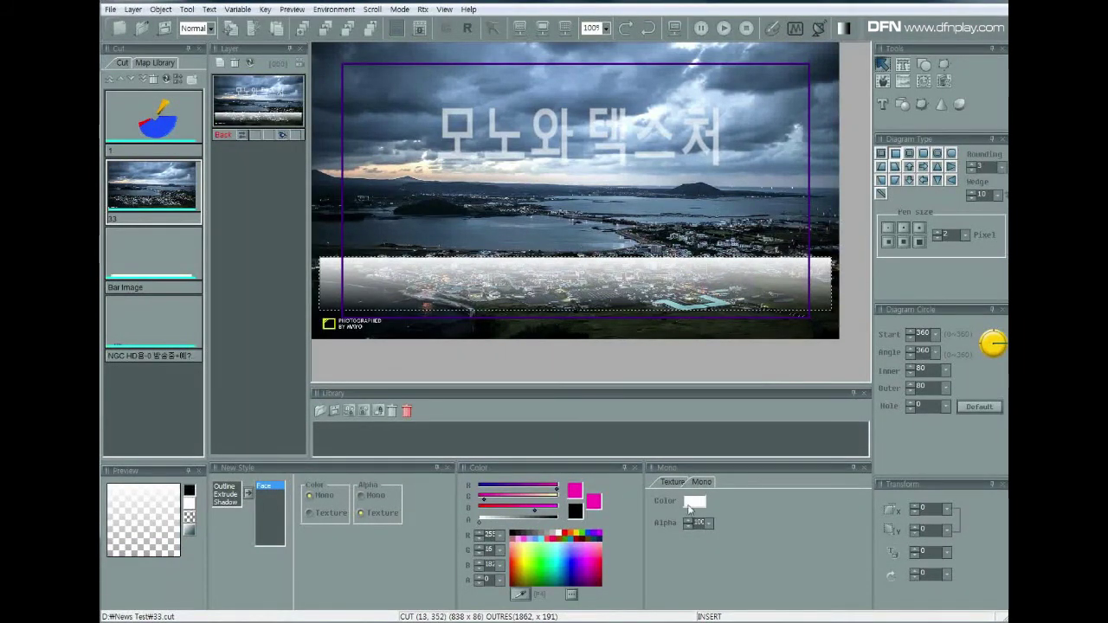
click(669, 489)
mouse_move(724, 515)
mouse_down()
mouse_move(752, 514)
mouse_move(739, 497)
mouse_up()
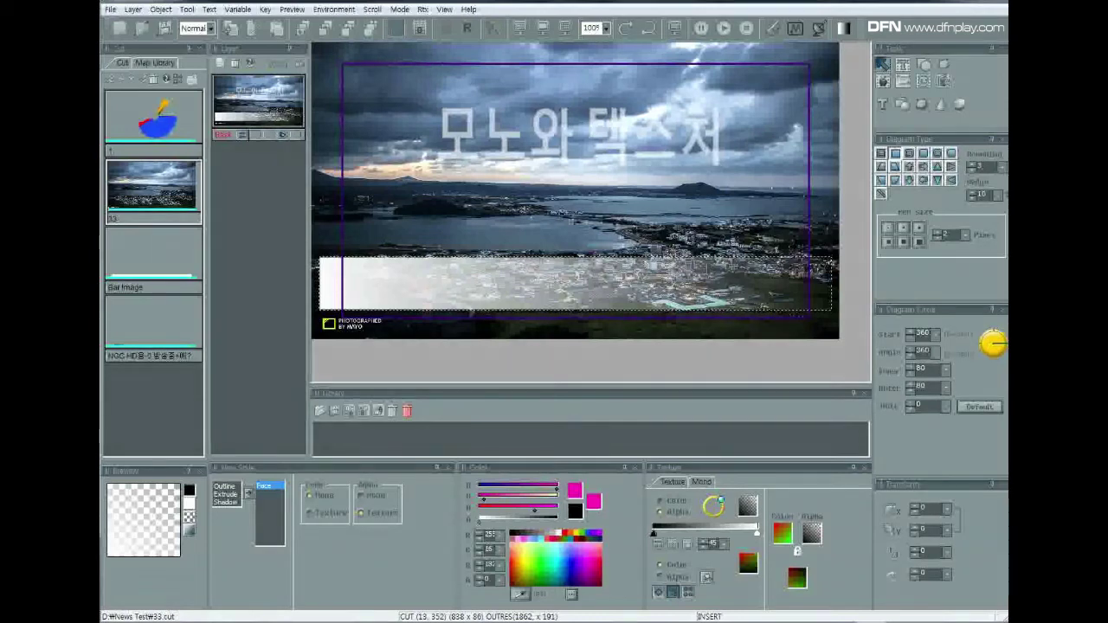
- Set the alpha gradient's angle to 0, append a middle tic and make that tic fully opaque
click(716, 513)
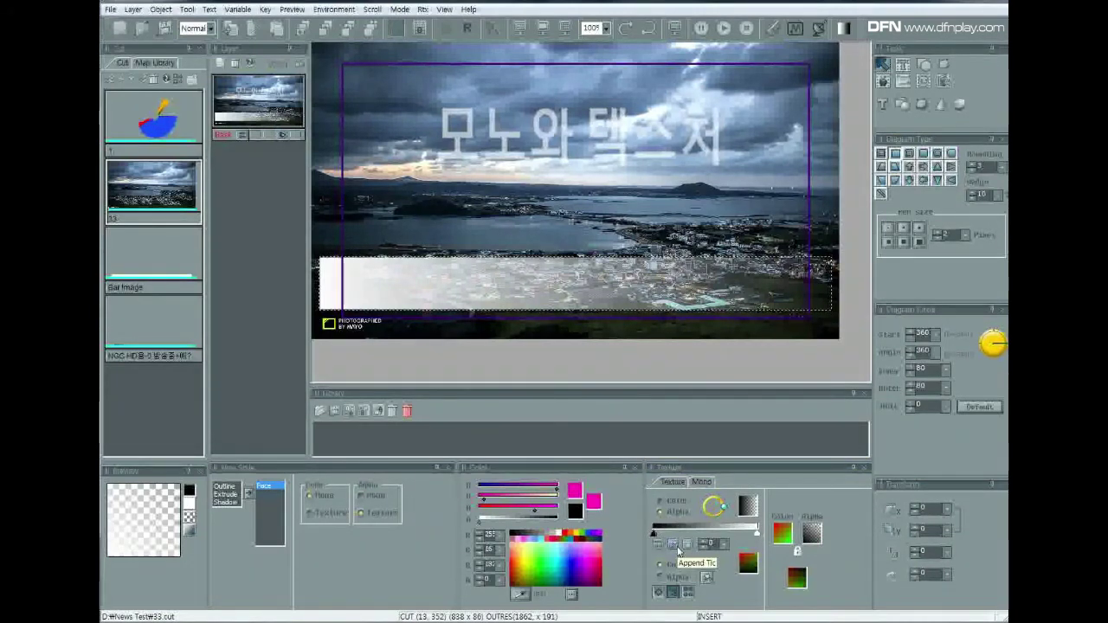
click(676, 547)
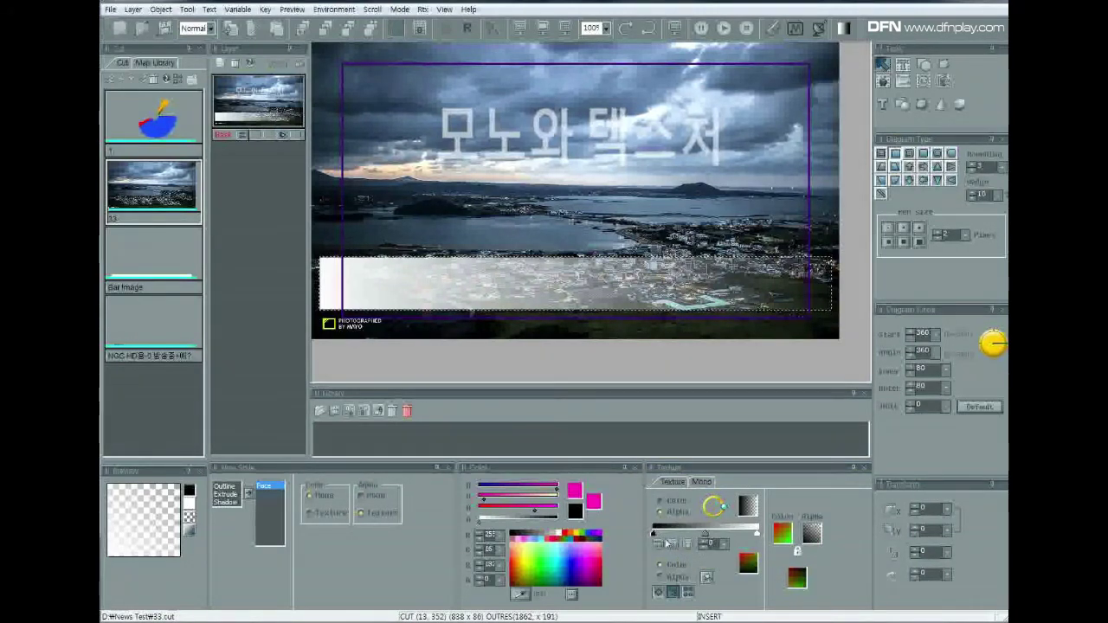
double_click(706, 538)
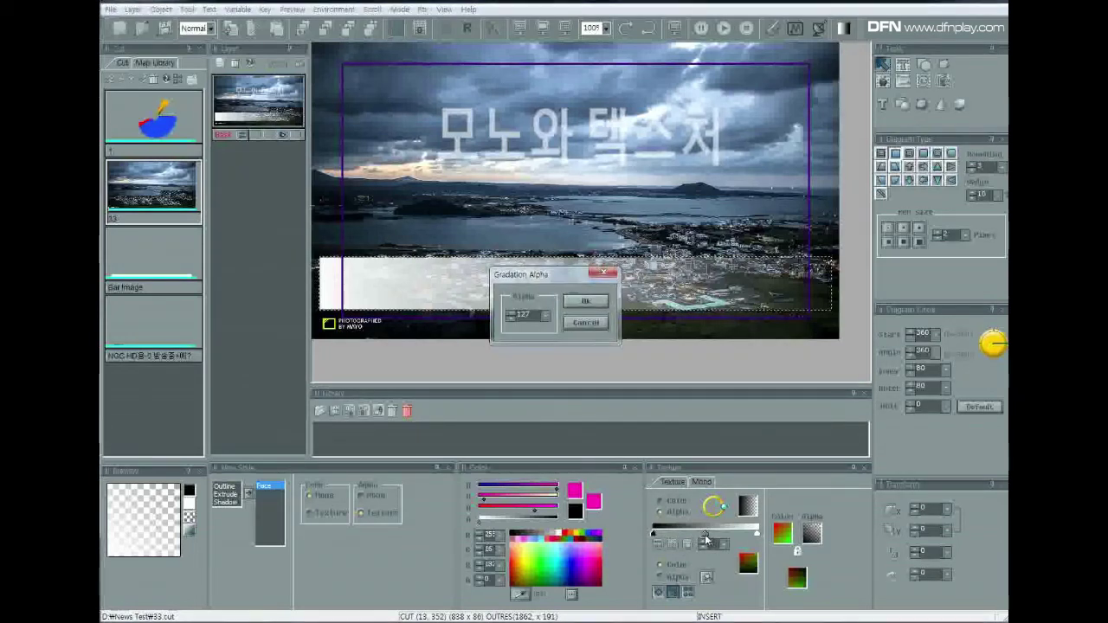
click(547, 317)
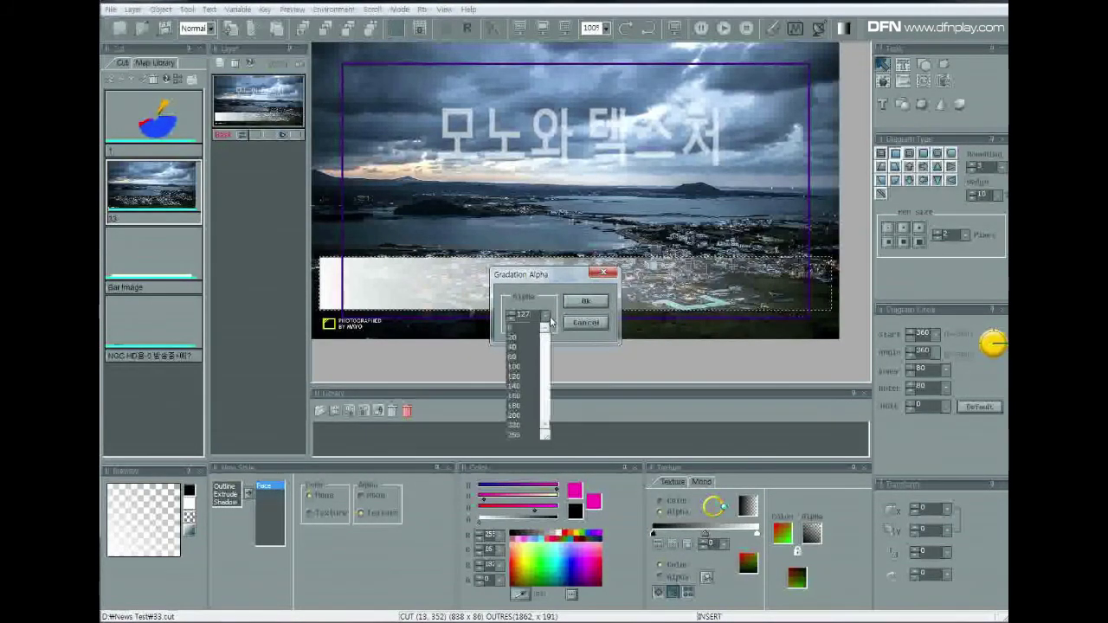
click(513, 385)
click(585, 300)
- Make the gradient's left-end tic fully transparent and apply the gradient to the bar's alpha
double_click(655, 534)
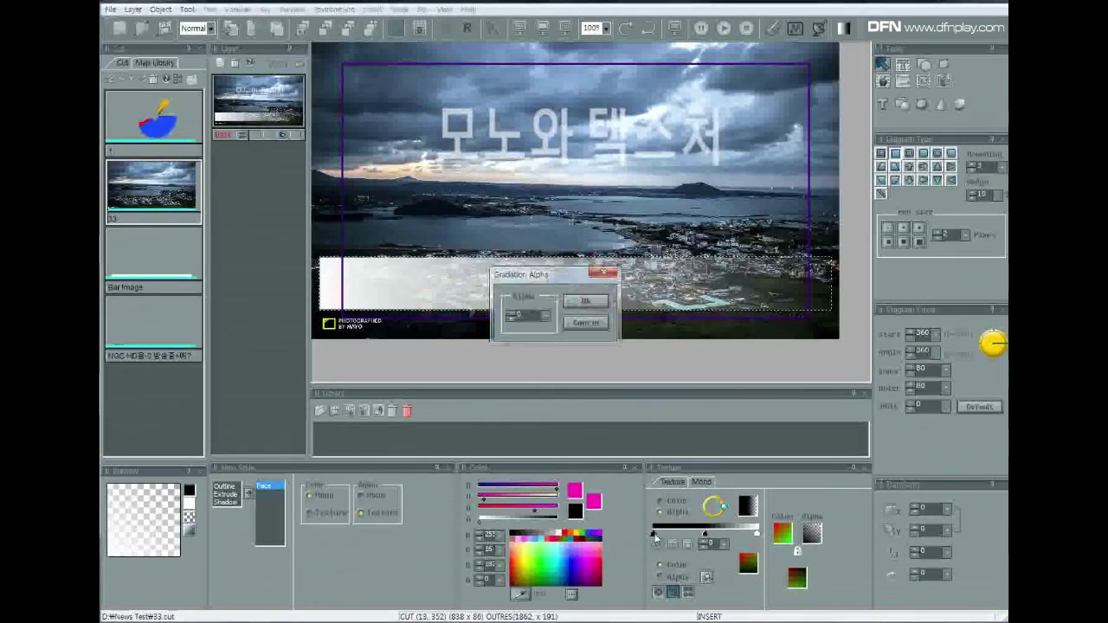
click(547, 317)
click(525, 433)
click(585, 301)
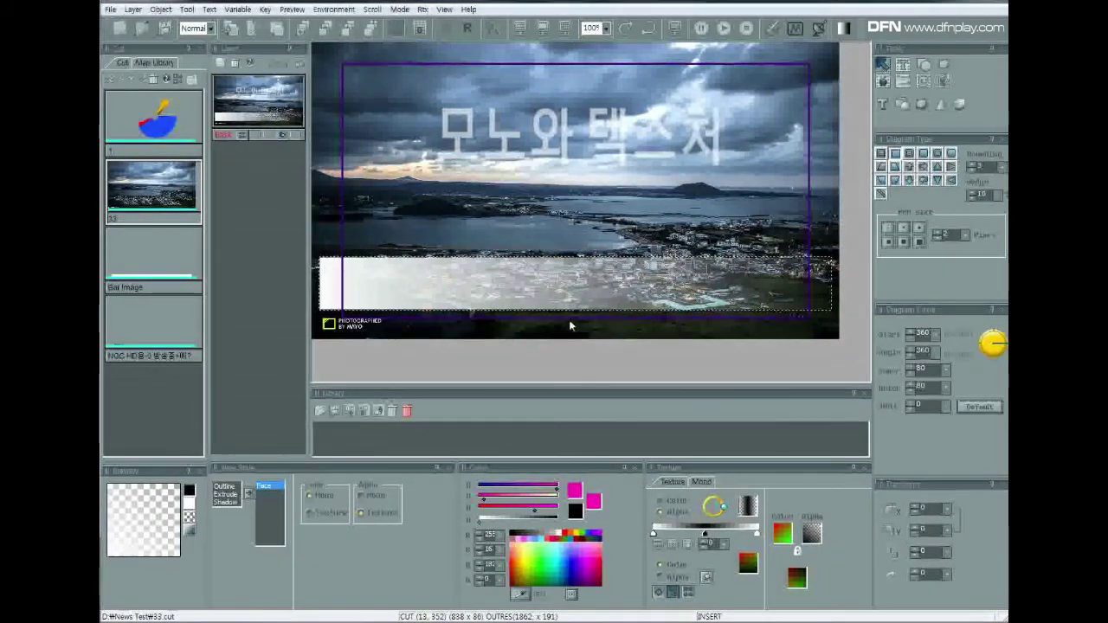
click(812, 535)
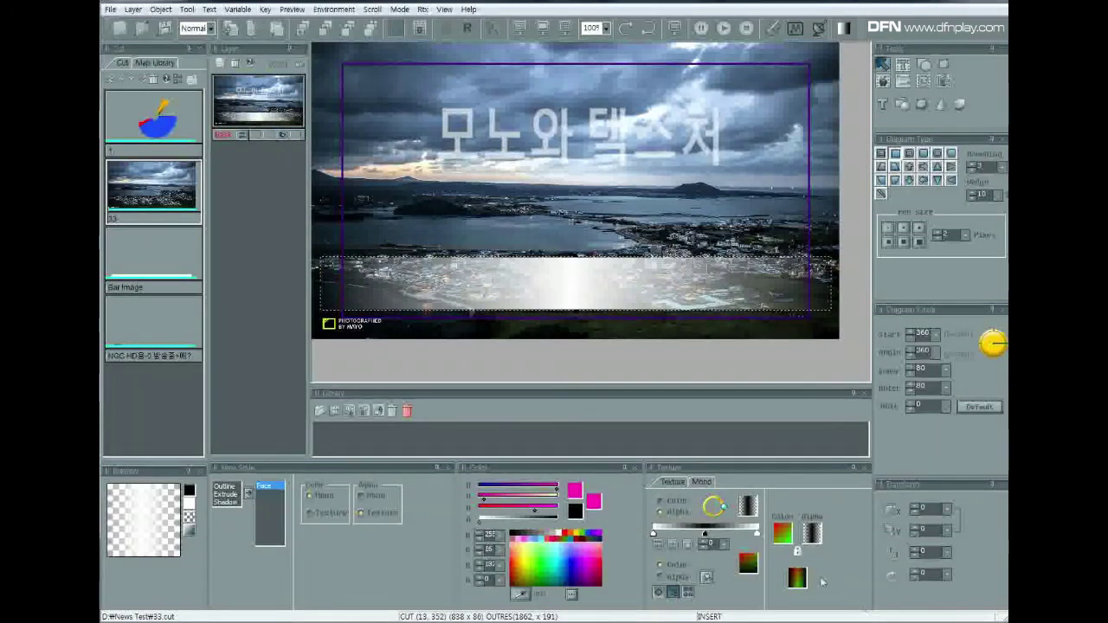
- Turn off the Map background, select the bar and reduce its height to 56 by lowering its upper edge
key(Tab)
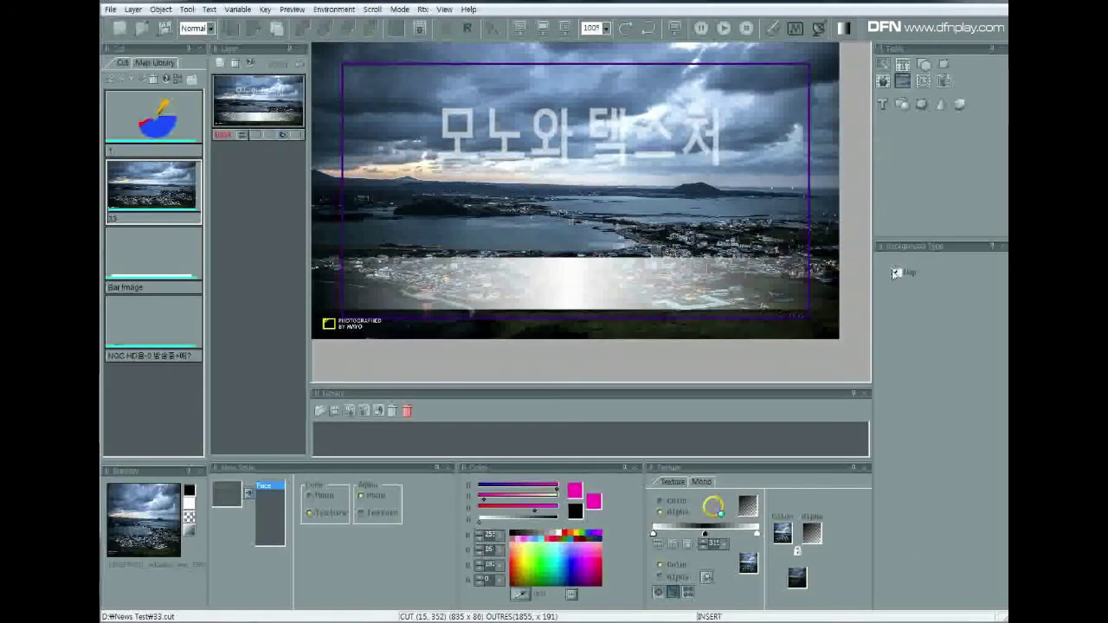
click(896, 272)
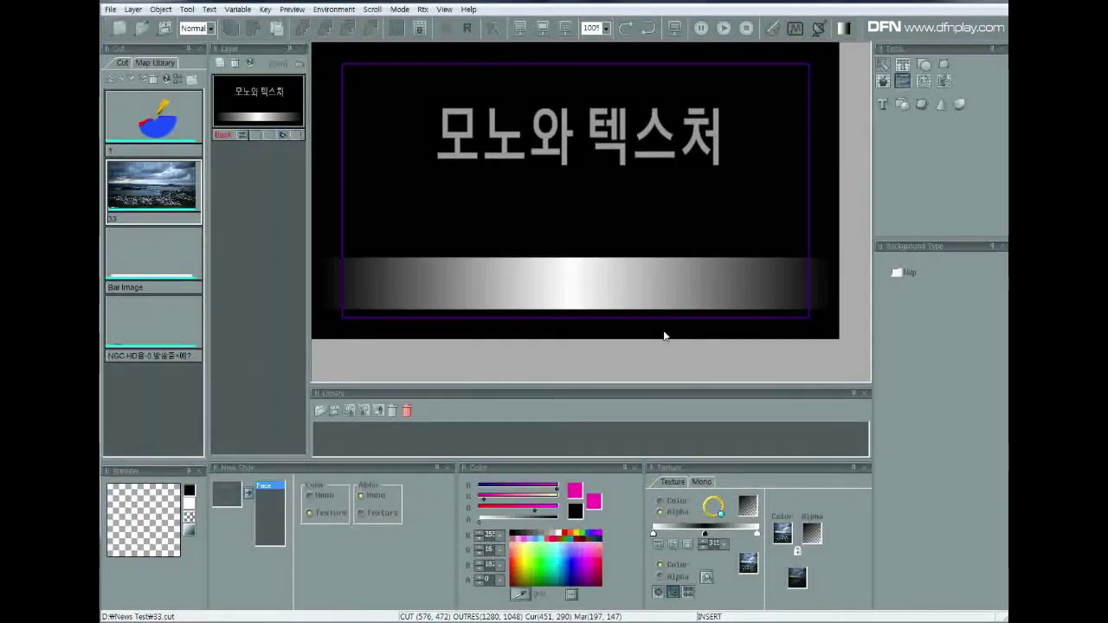
right_click(610, 281)
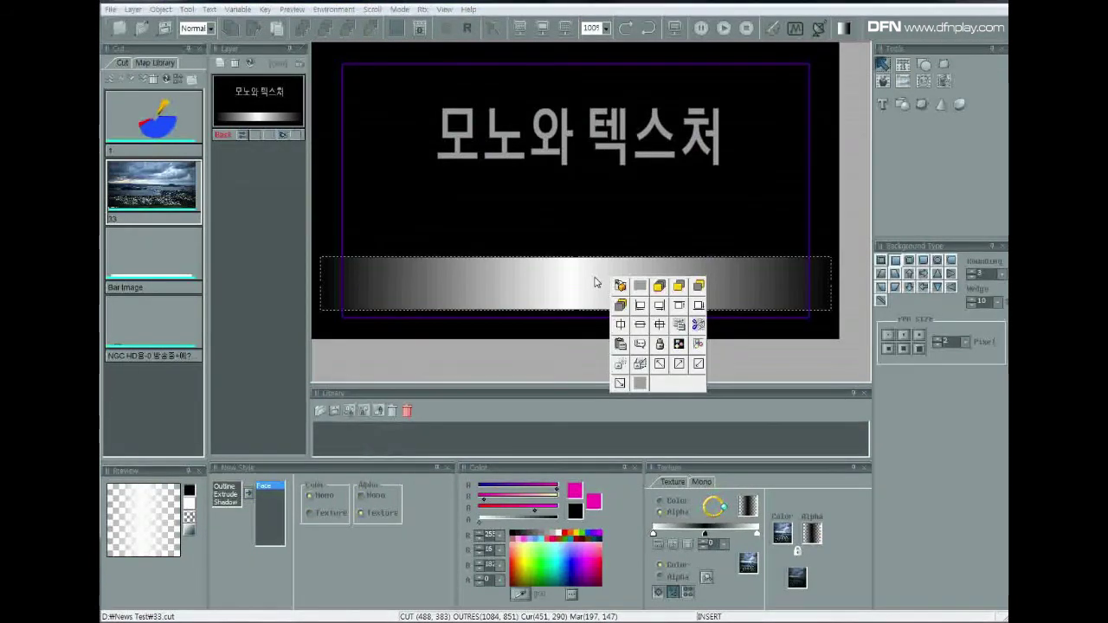
click(592, 280)
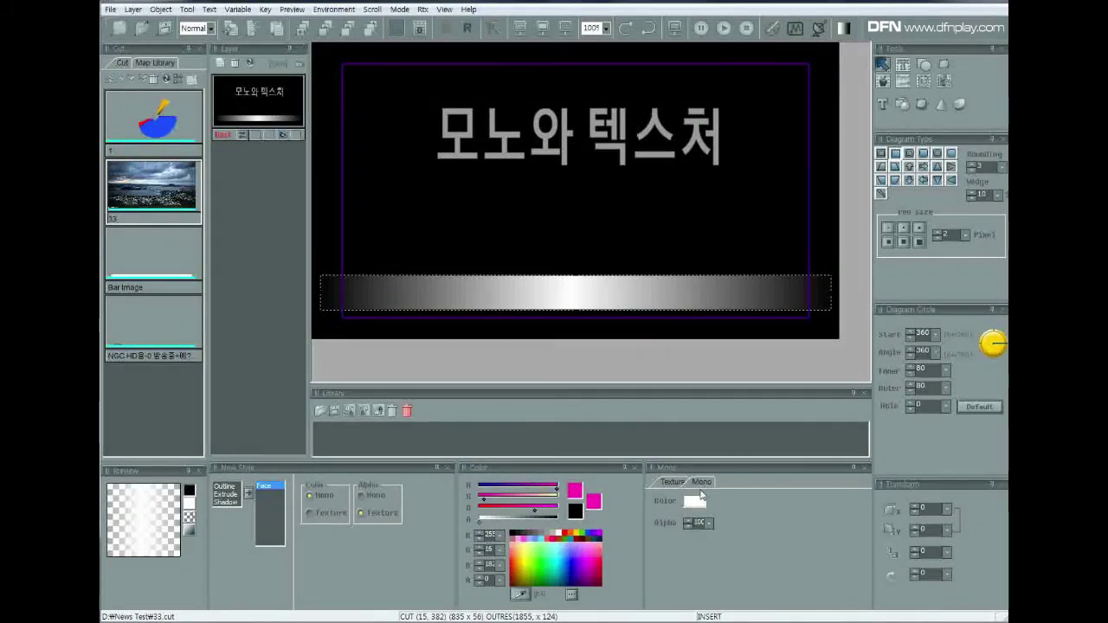
- Change the bar's Mono color to a saturated violet-blue and move the bar up slightly
mouse_move(574, 563)
mouse_down()
mouse_move(563, 561)
mouse_move(578, 568)
mouse_up()
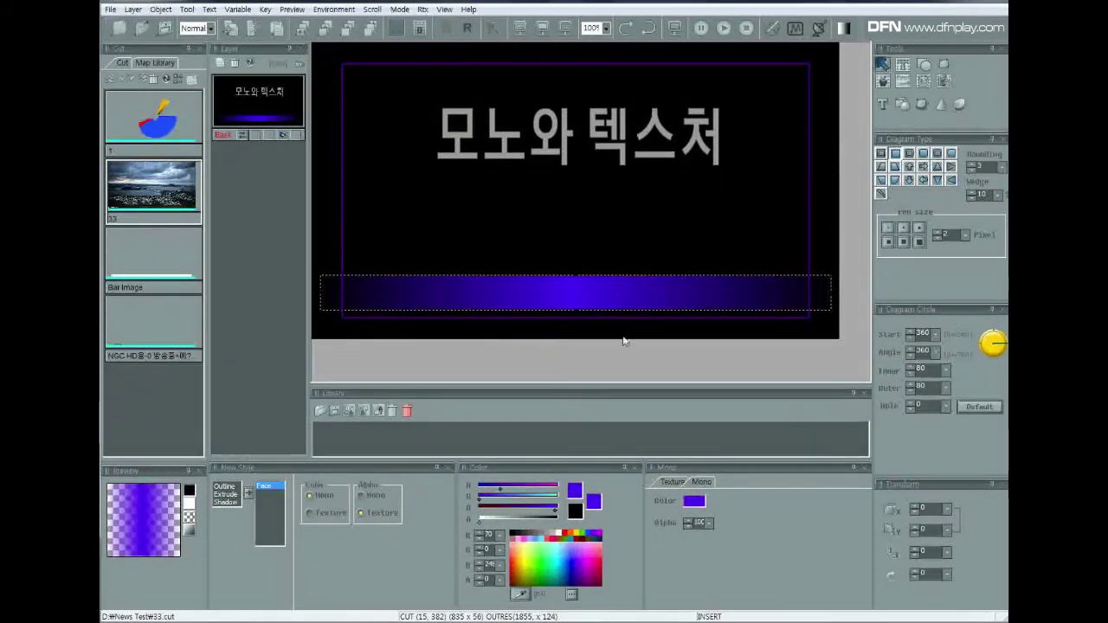
drag(616, 297, 616, 291)
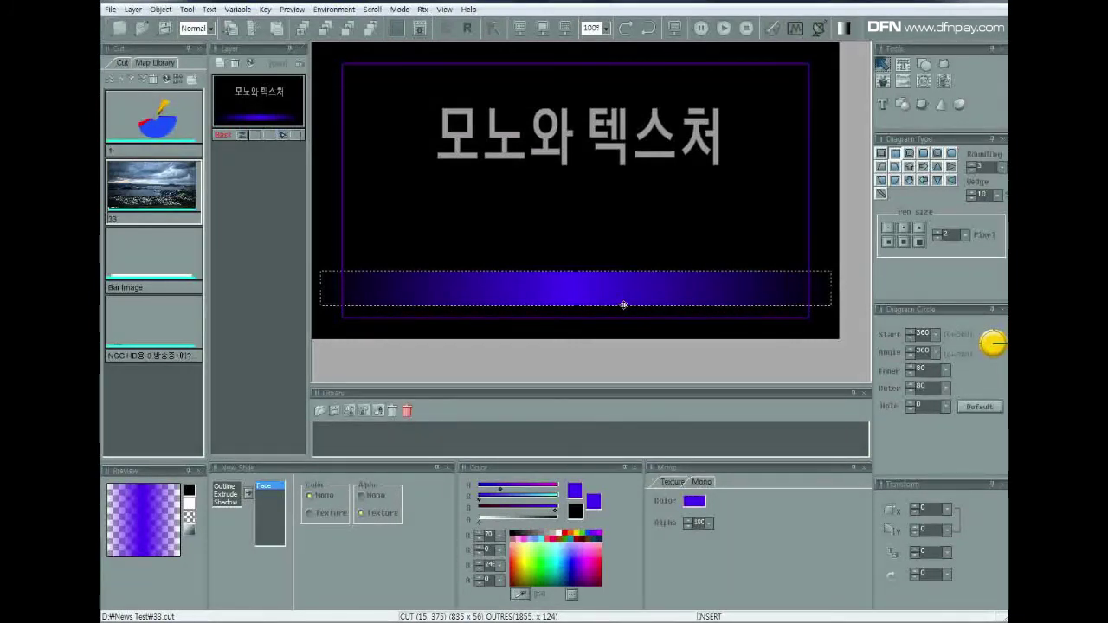
- Duplicate the blue bar directly above the original, 60 units higher
key(Up)
key(Up)
key(Up)
key(Up)
key(Up)
key(Up)
key(Up)
key(Up)
key(Up)
key(Up)
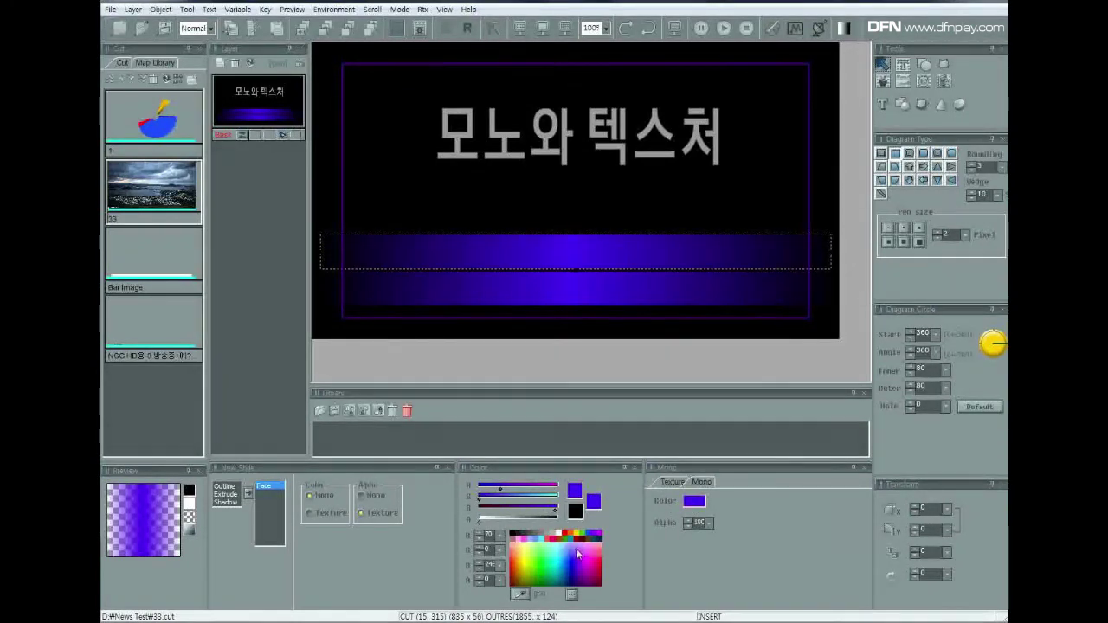
- Recolor the upper copy light blue and reduce its height to 6 to form a thin line
click(542, 547)
key(shift+Down)
key(shift+Down)
key(shift+Down)
key(shift+Down)
key(shift+Down)
key(shift+Down)
key(shift+Down)
key(shift+Down)
key(shift+Down)
key(shift+Down)
- Lower the thin light-blue line onto the blue bar's upper edge and duplicate it along the lower edge
key(Down)
key(Down)
key(Down)
key(Down)
key(Down)
key(Down)
key(Down)
key(Down)
key(Down)
key(Down)
key(Down)
key(Down)
key(Down)
key(Down)
key(Down)
key(Down)
key(Down)
key(Down)
key(Down)
key(Down)
key(Down)
key(Down)
key(Down)
key(Down)
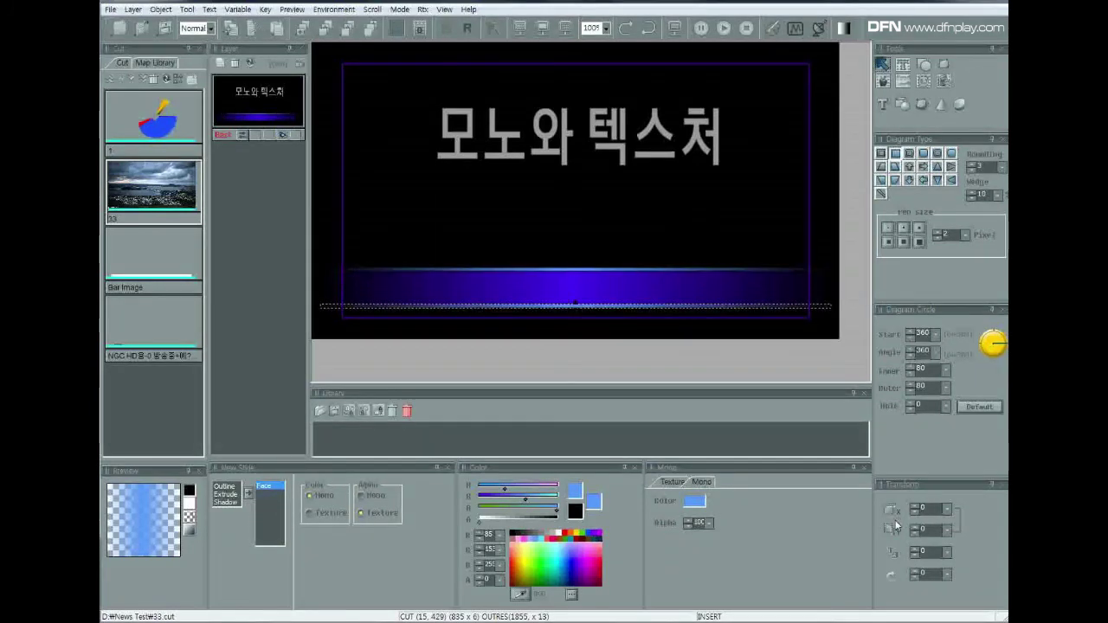
key(ctrl+z)
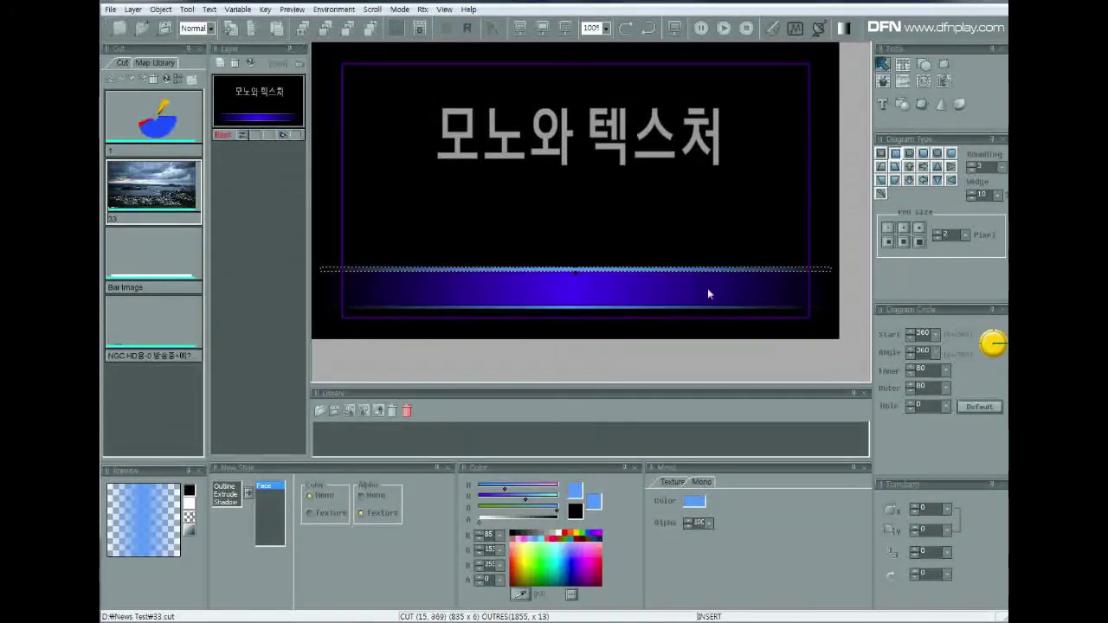
click(658, 190)
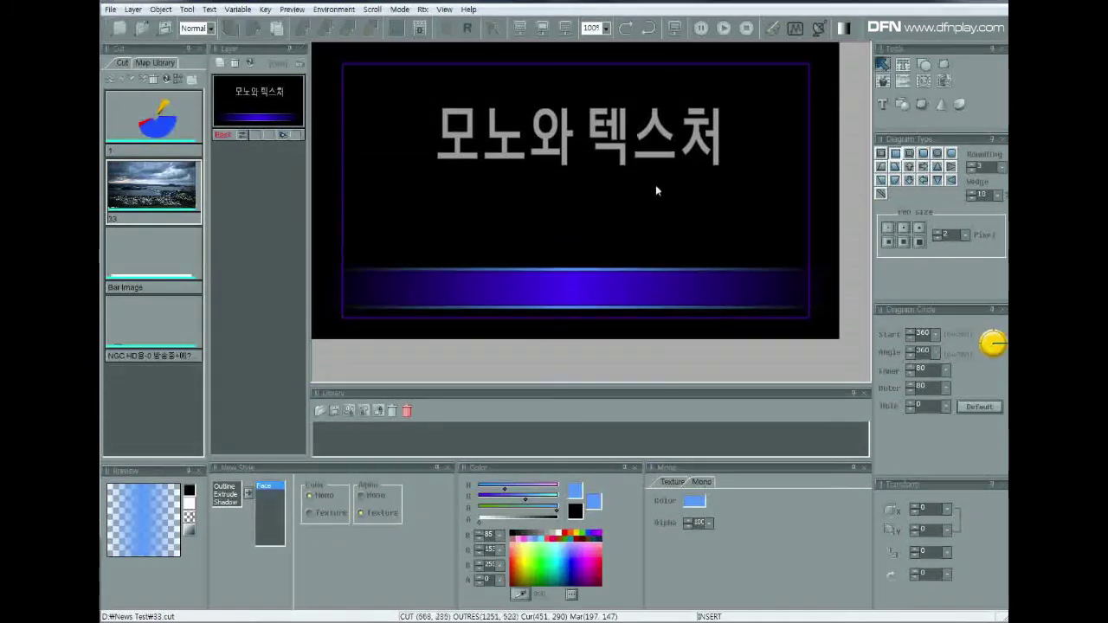
- Select the Korean title text and reduce its character size to 26
click(662, 134)
scroll(662, 135, down, 20)
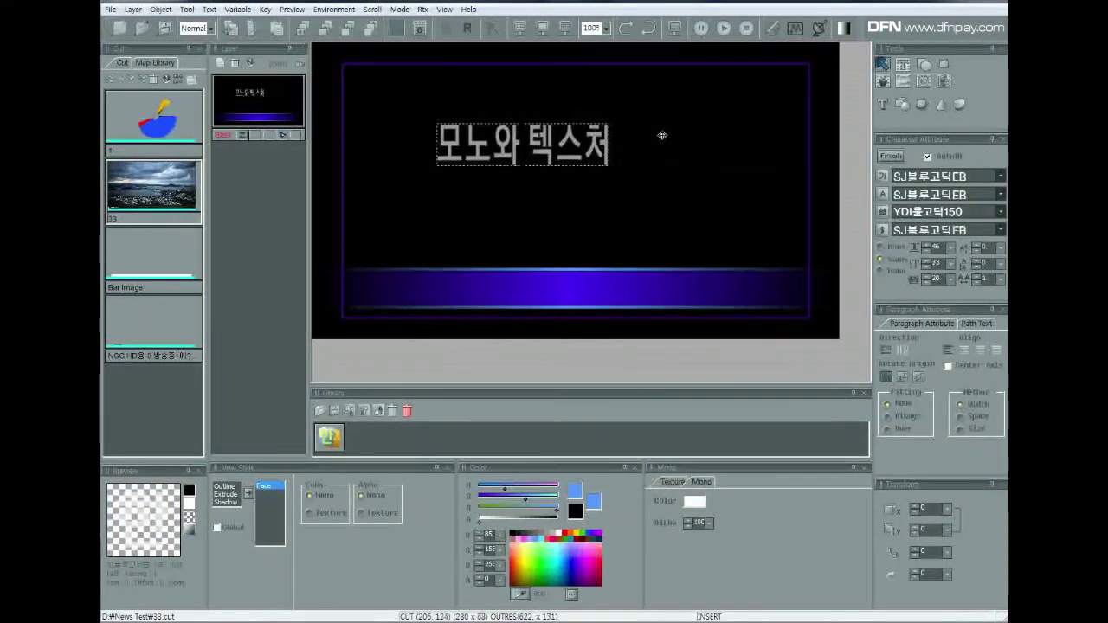
scroll(662, 135, down, 5)
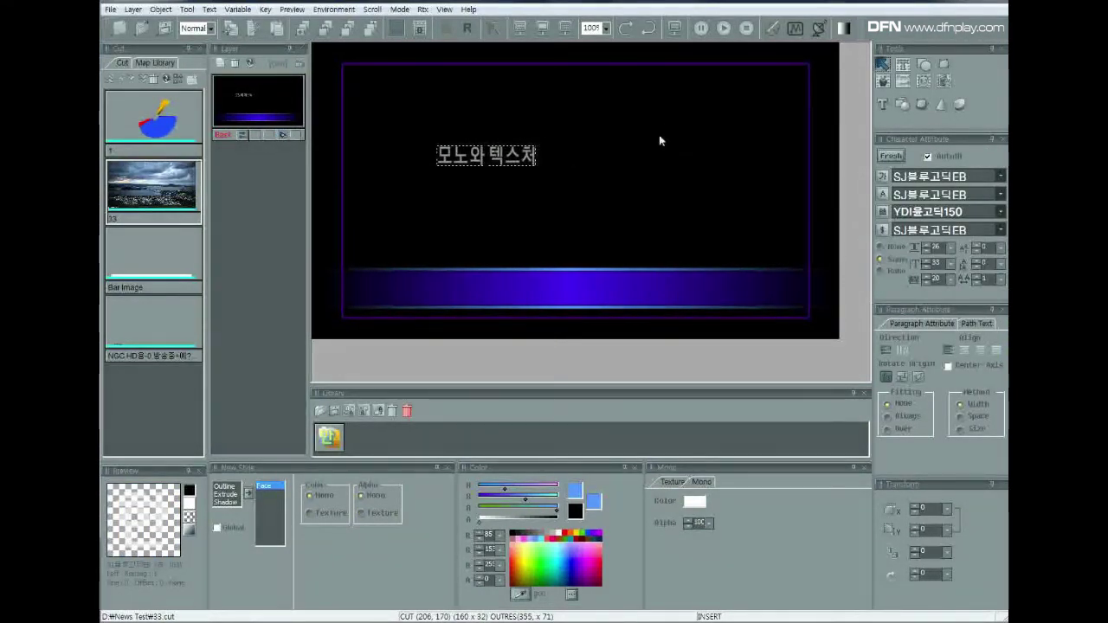
- Move the small text to the centre of the blue bar and bring it to the top of the stacking order
click(515, 154)
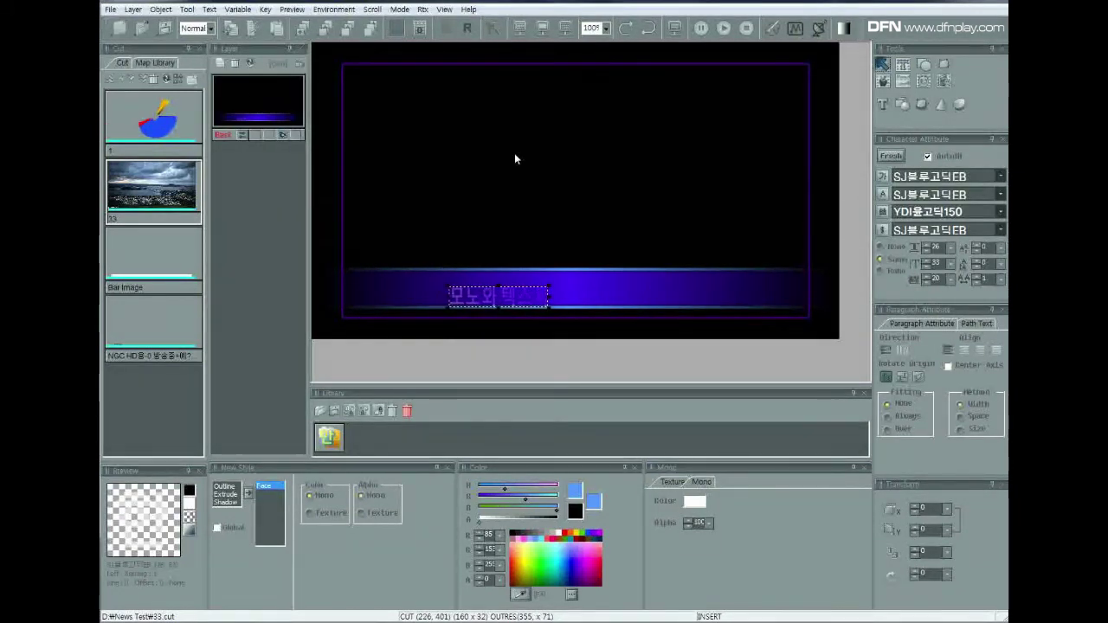
key(shift+Up)
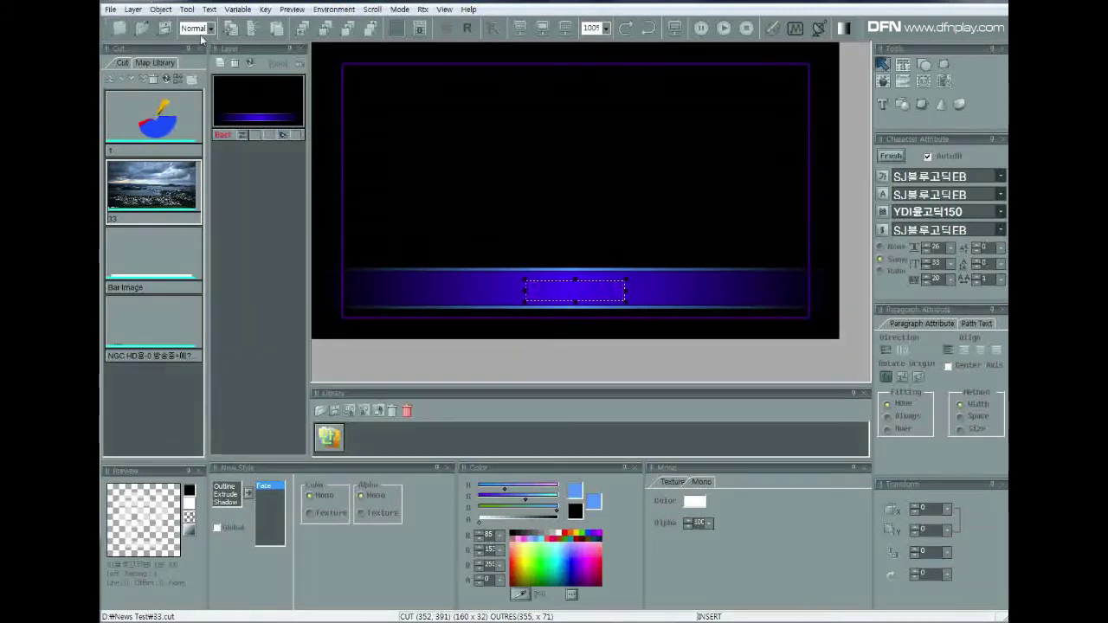
click(161, 10)
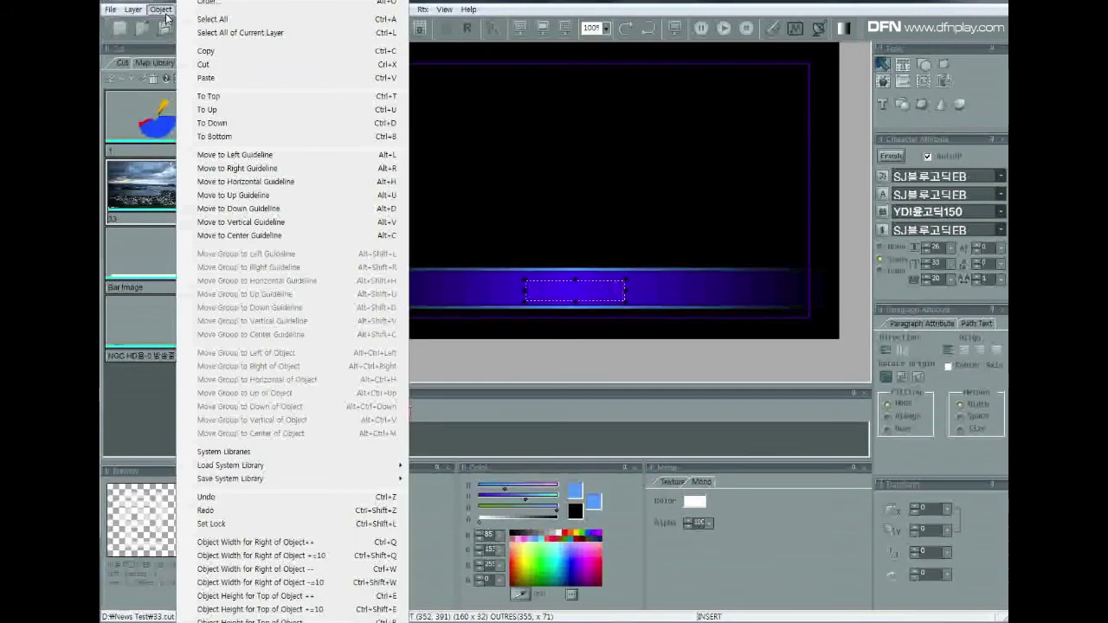
click(227, 97)
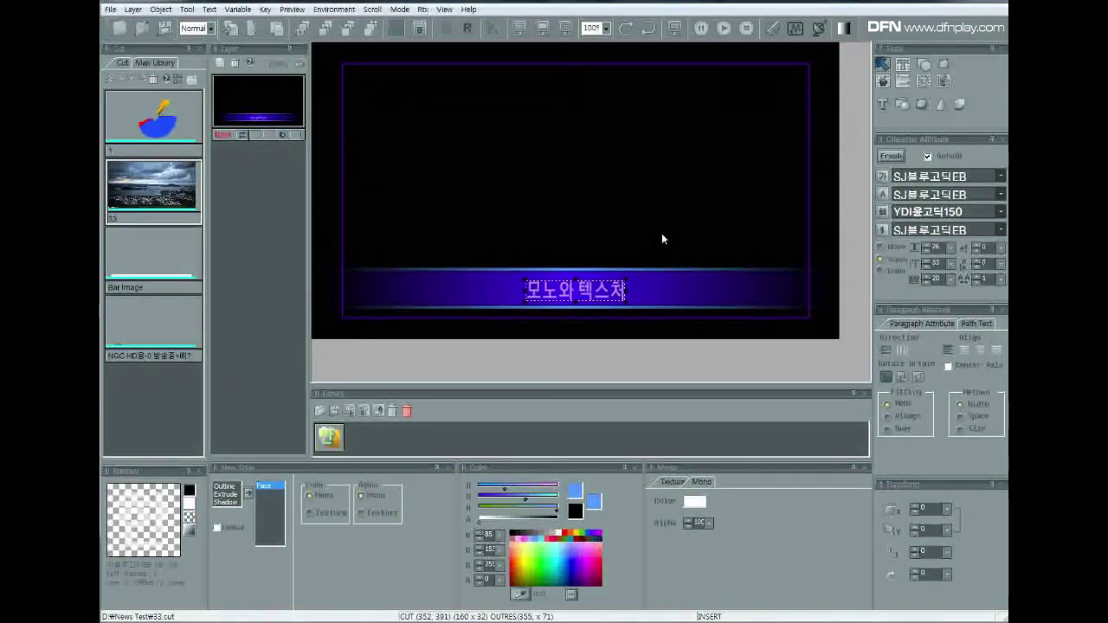
- Enlarge the text on the bar to character size 29
key(ctrl+shift+period)
key(ctrl+shift+period)
key(ctrl+shift+period)
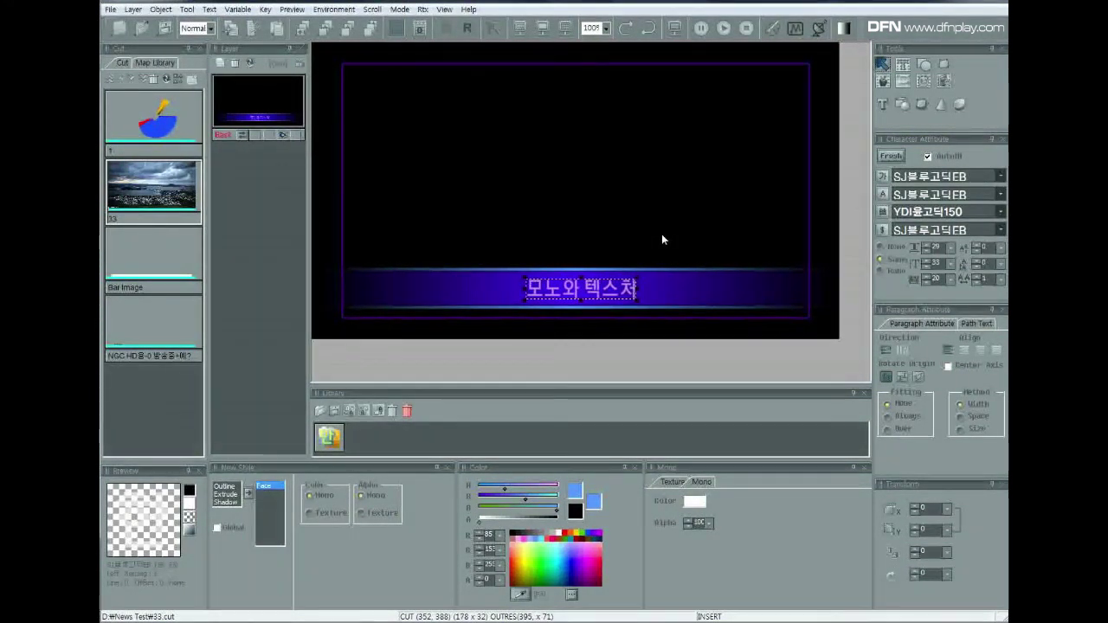
- Set the text's Mono alpha to 0, nudge the text left and deselect it
click(710, 523)
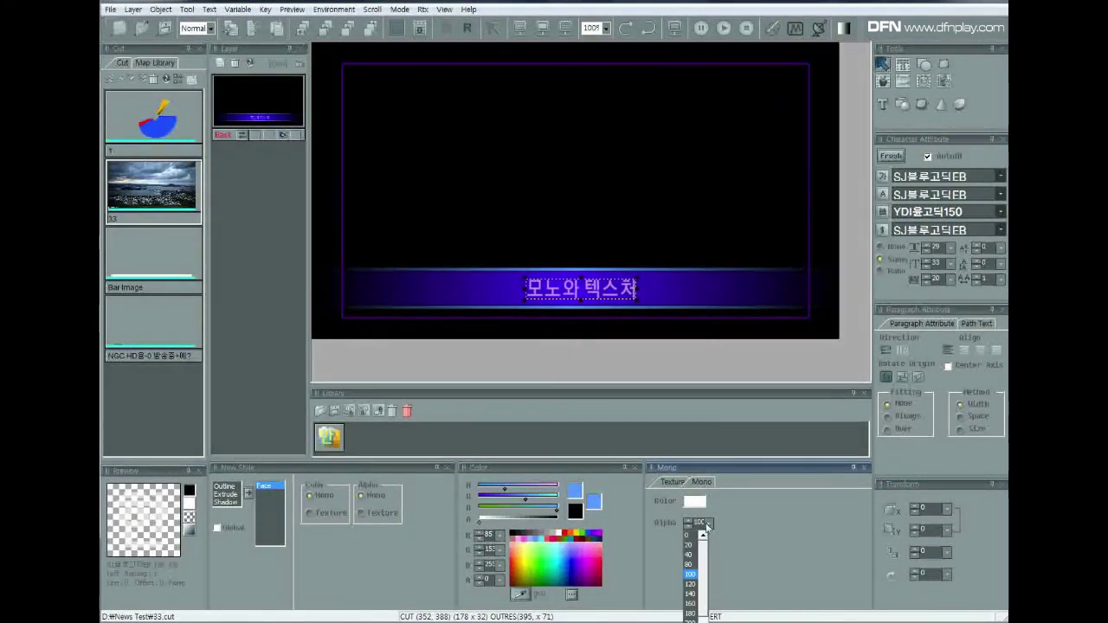
click(698, 536)
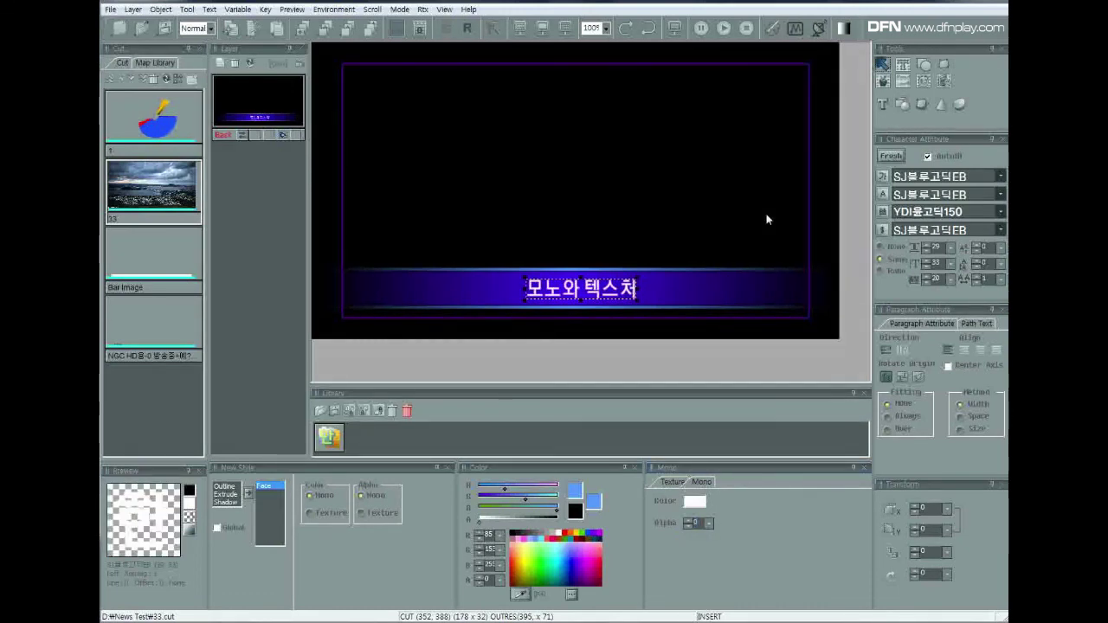
key(Left)
click(690, 216)
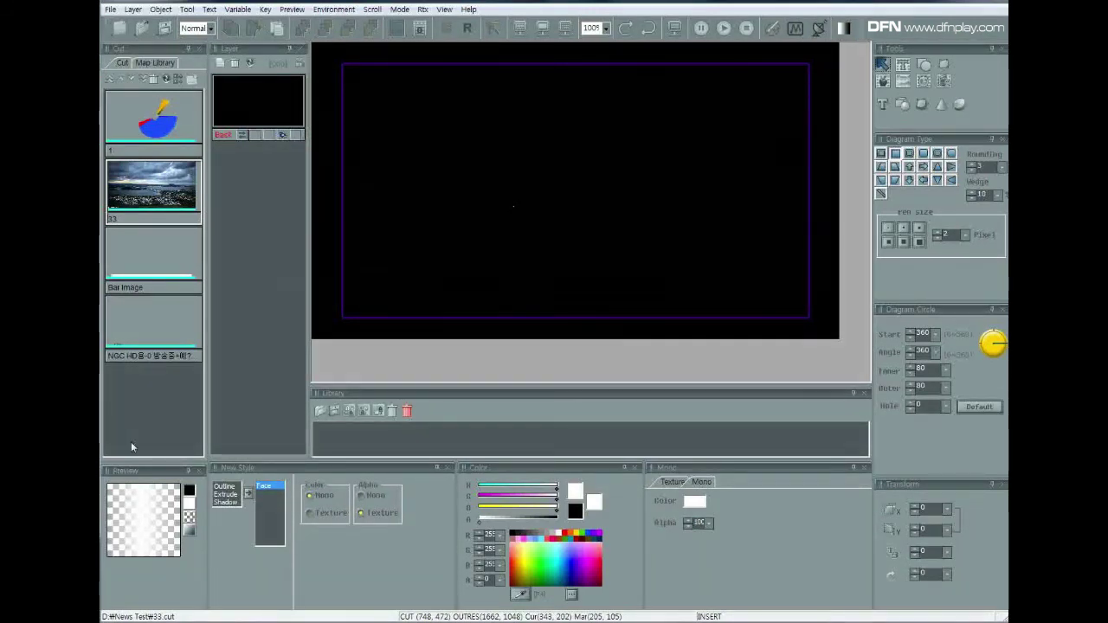
click(747, 28)
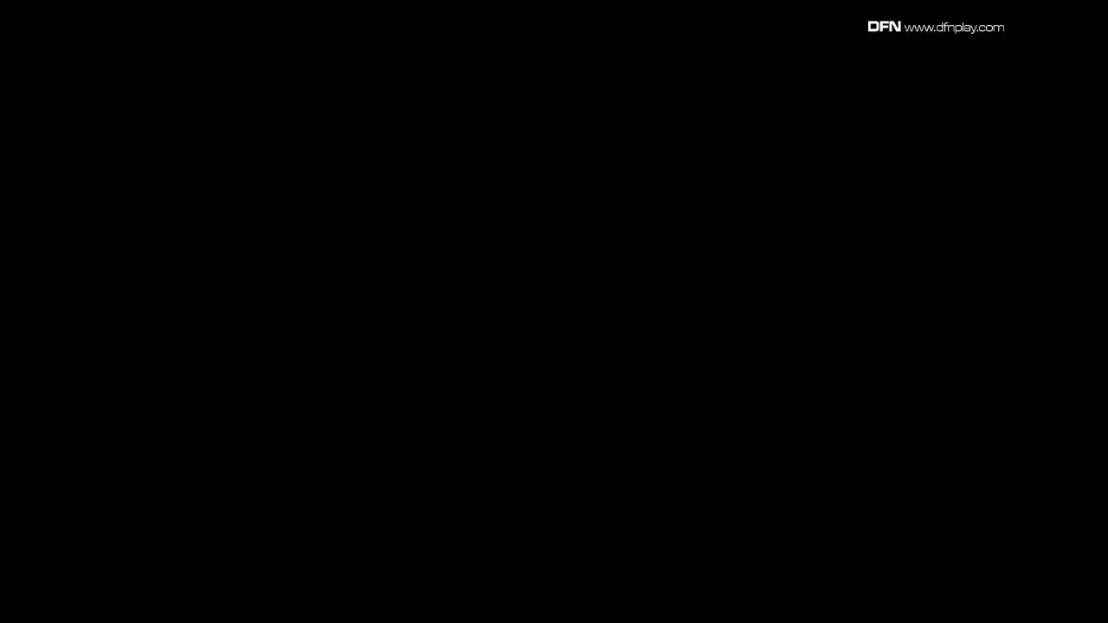